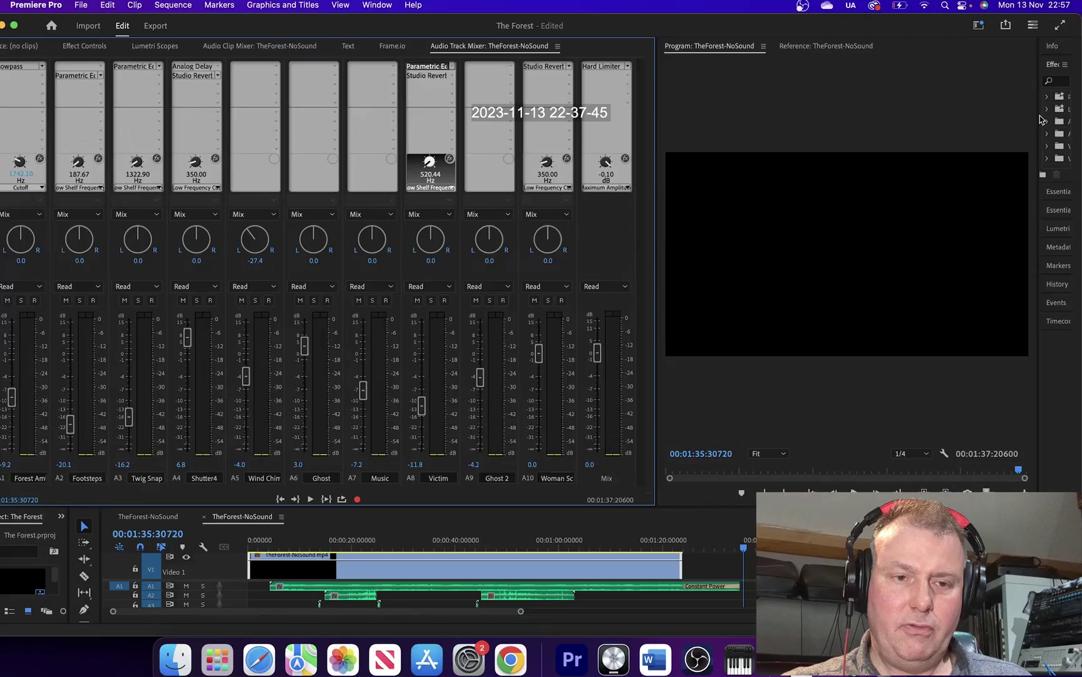
Widen the Effects panel and expand Audio Effects > Reverb to list Convolution, Studio and Surround Reverb
drag(1040, 119, 754, 139)
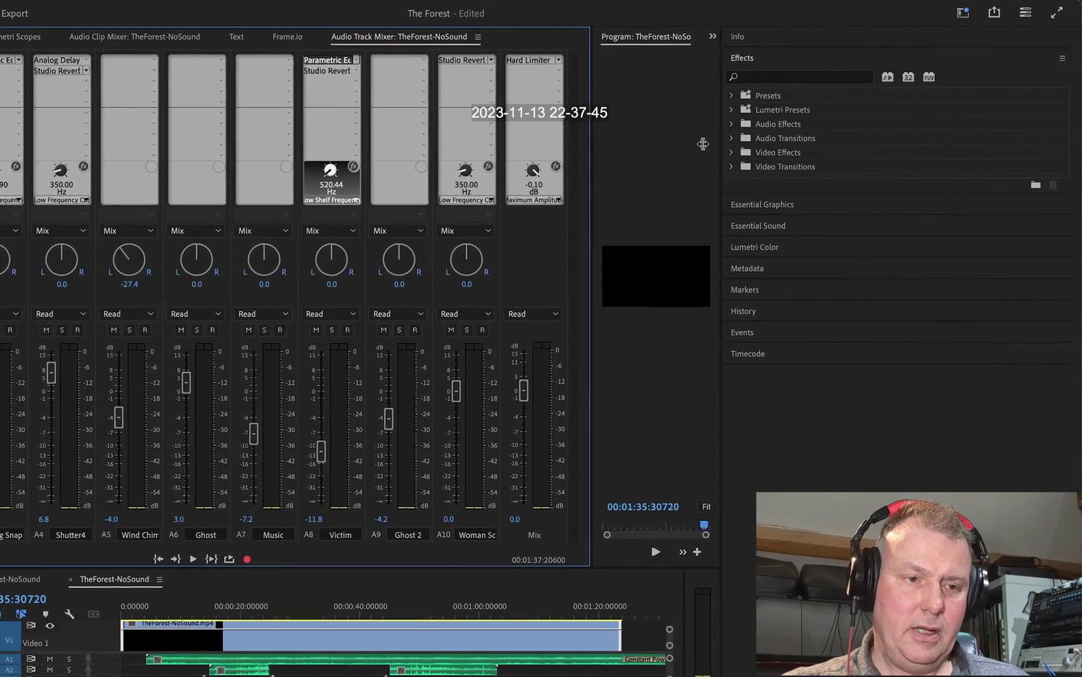
click(731, 124)
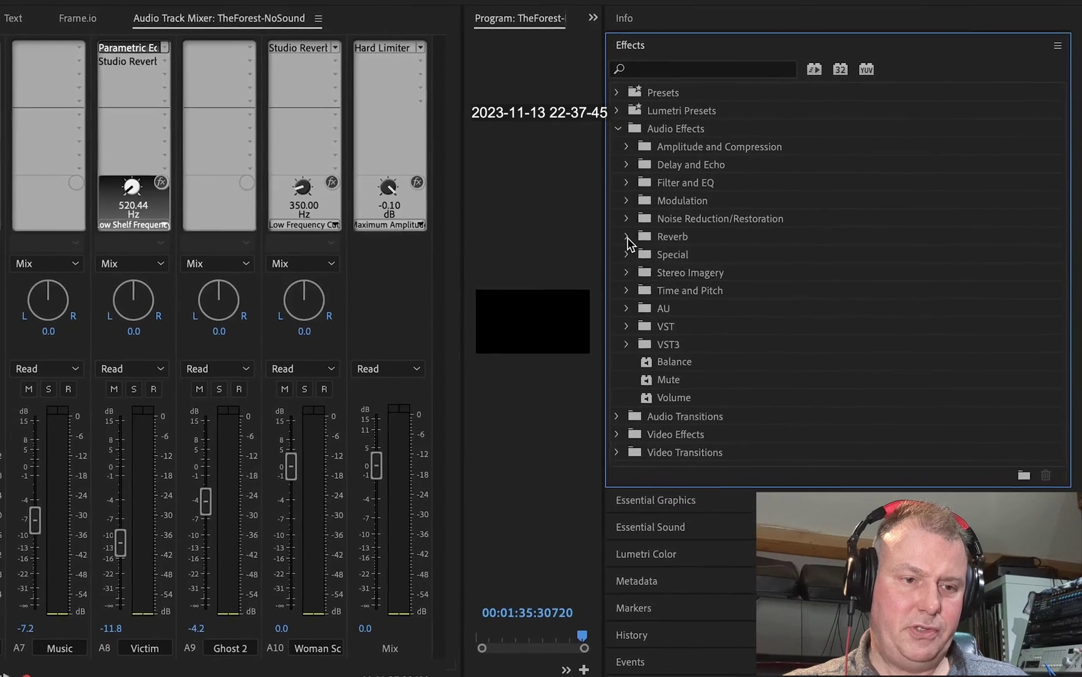
click(628, 237)
click(691, 262)
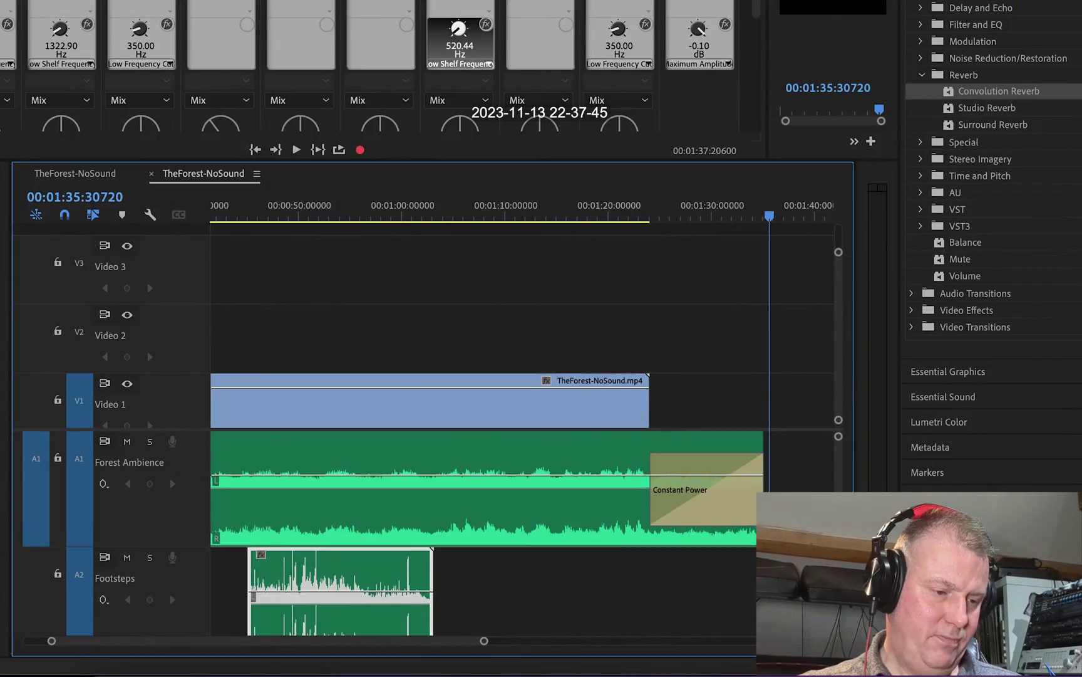
Expand the timeline audio tracks and lower the mixer divider so full faders and meters show
key(alt+minus)
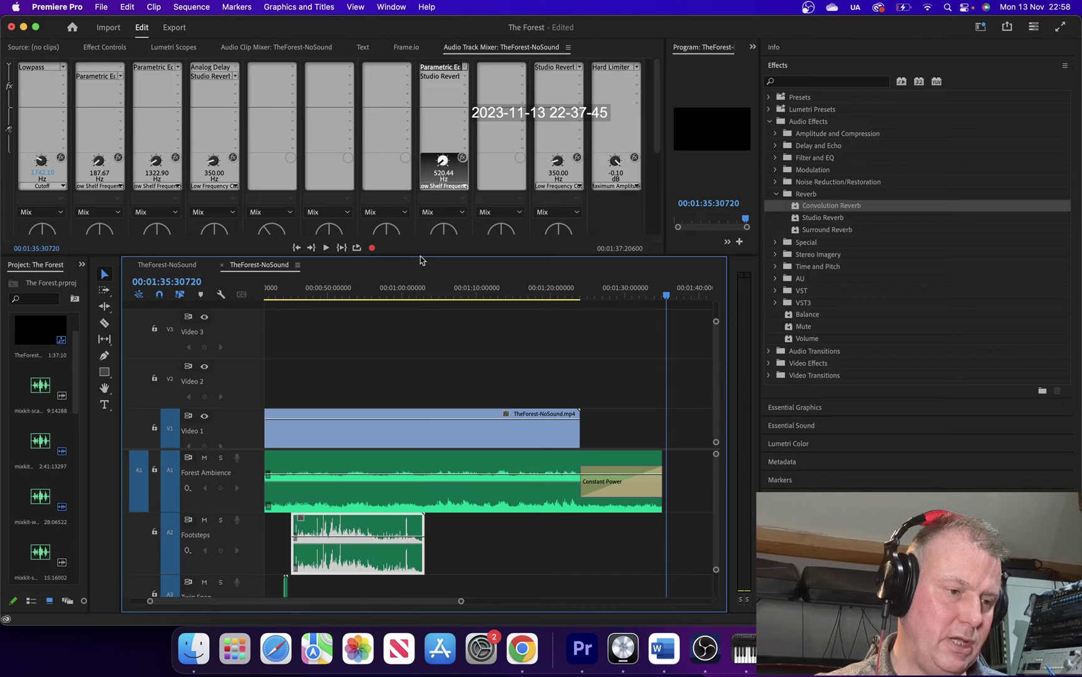
drag(421, 254, 421, 483)
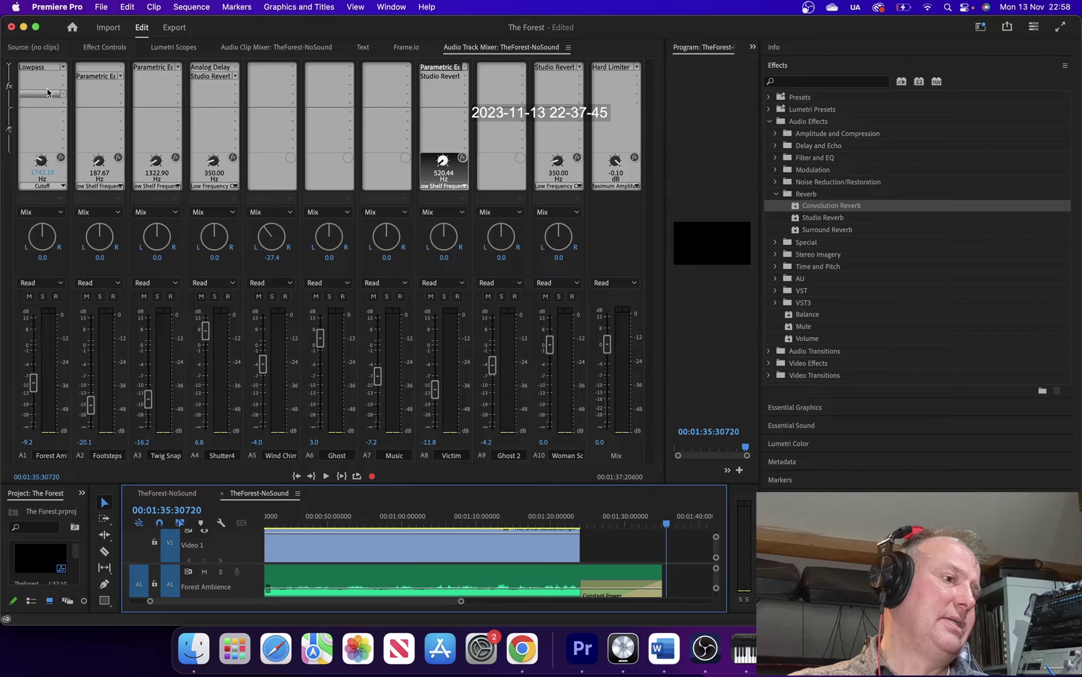
click(7, 63)
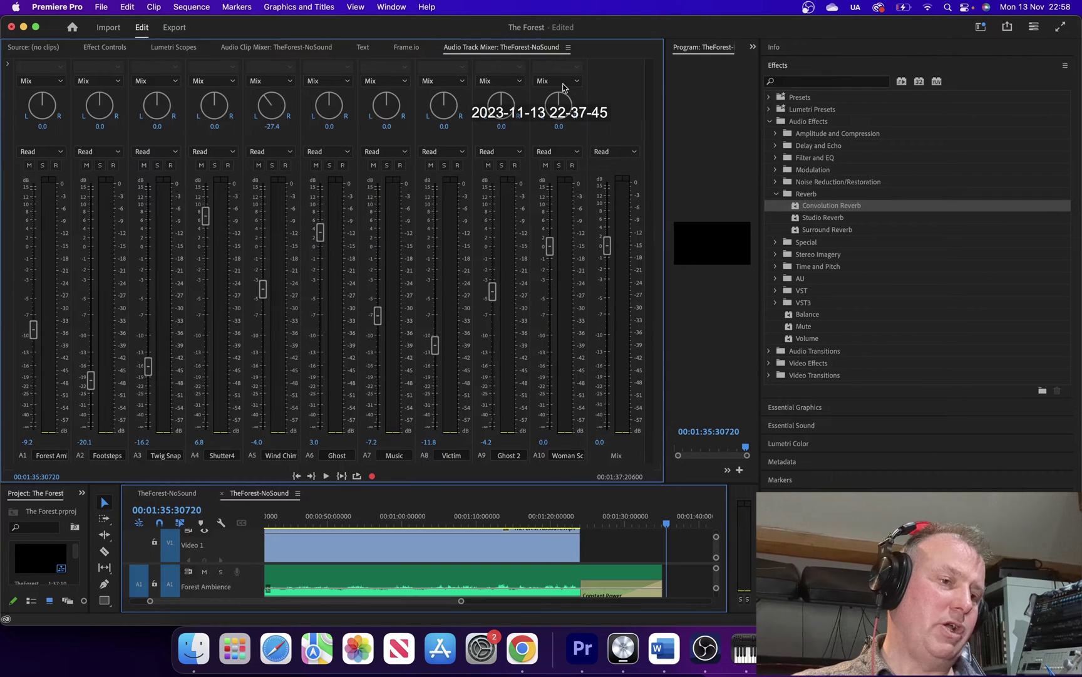
click(392, 7)
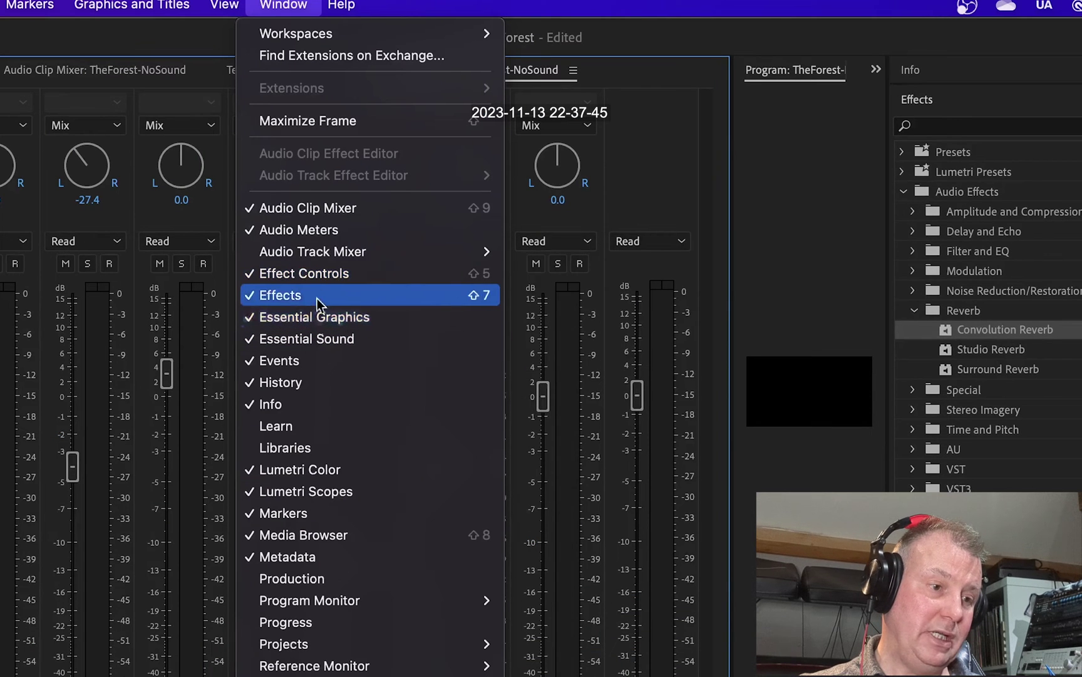
mouse_move(411, 158)
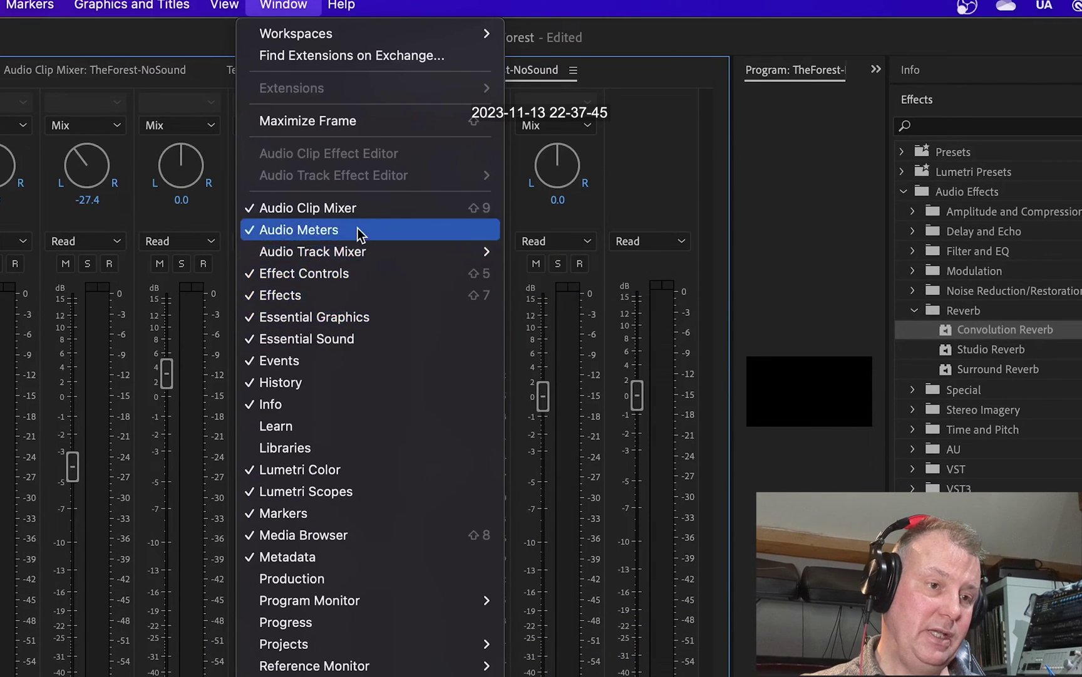
click(649, 50)
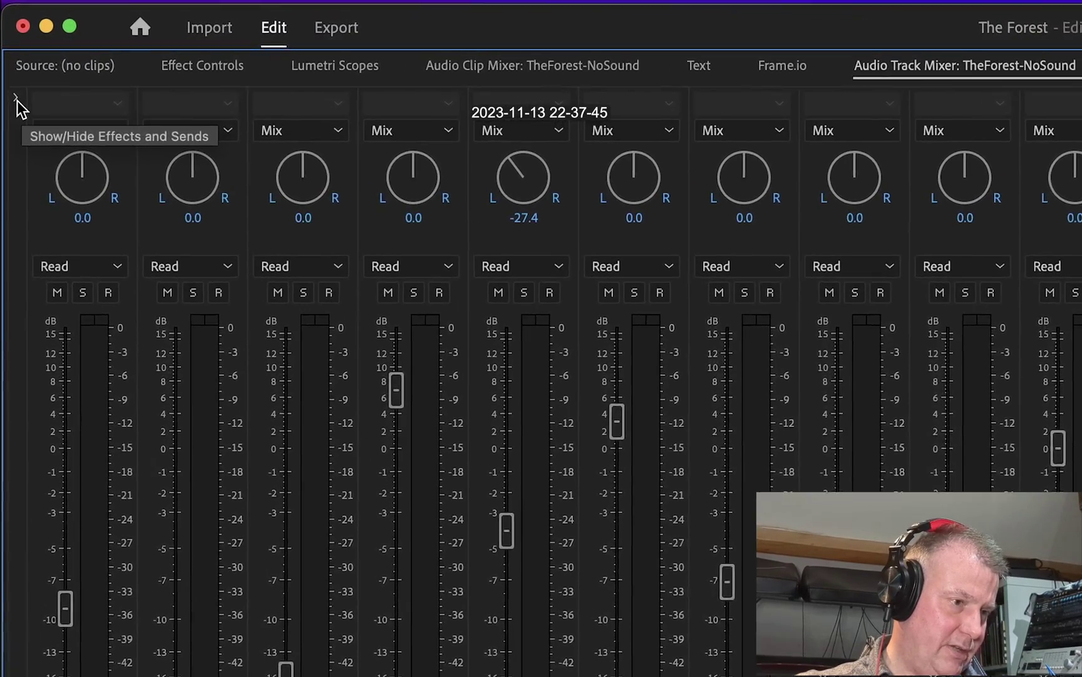
click(17, 101)
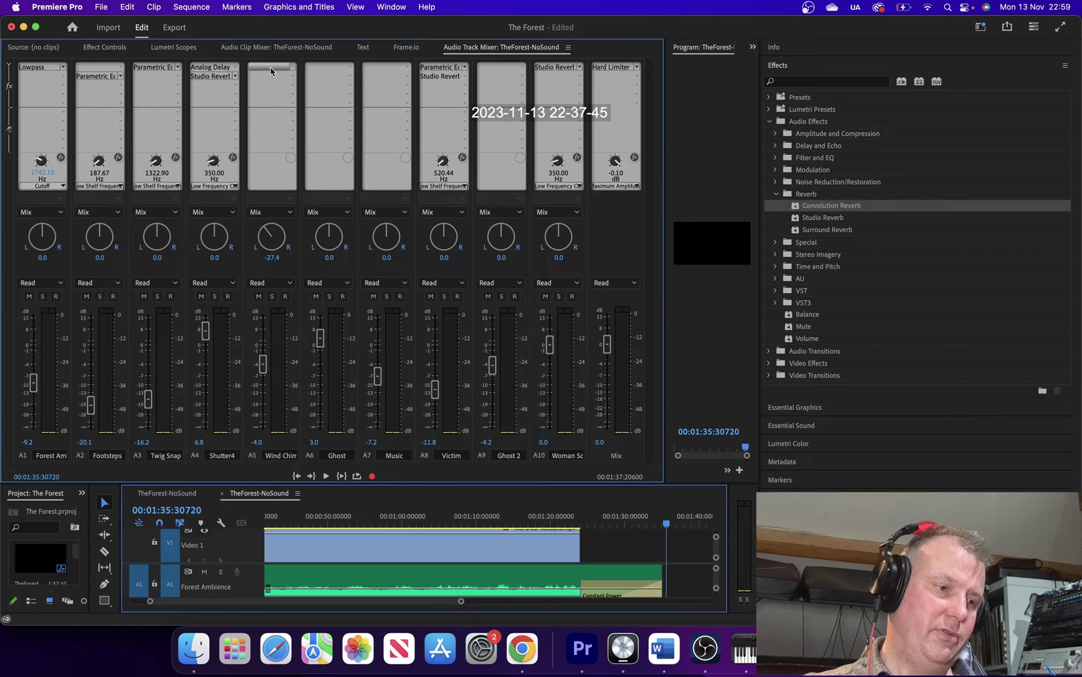
Insert a Parametric Equalizer on Wind Chimes, set its low shelf knob to 20 Hz, and open its editor
click(292, 68)
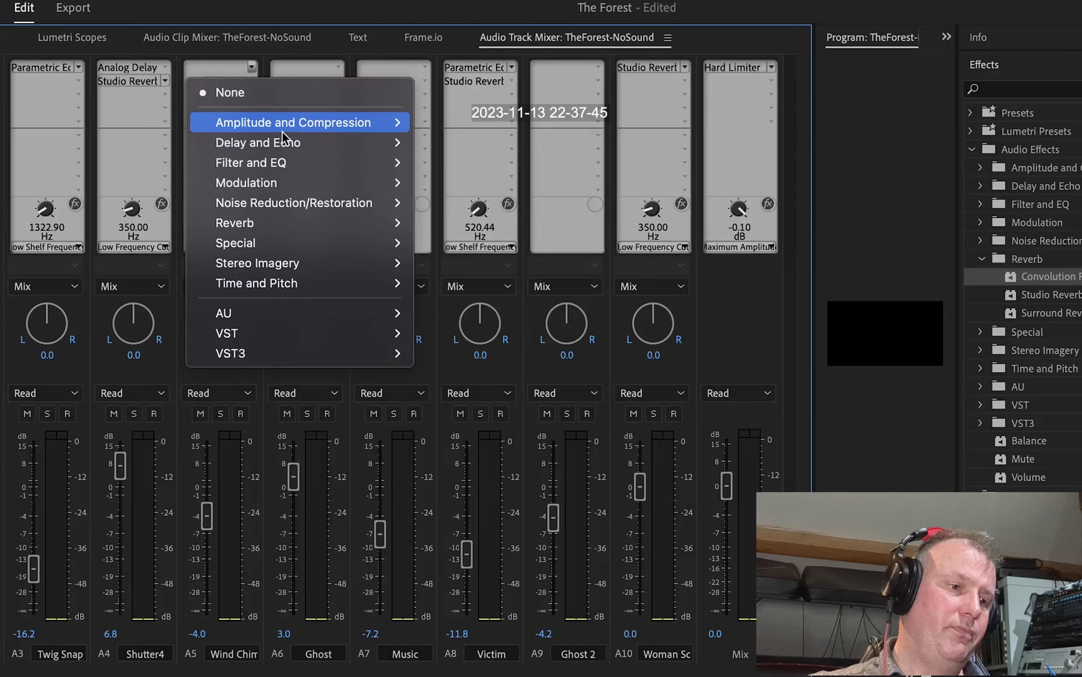
mouse_move(296, 164)
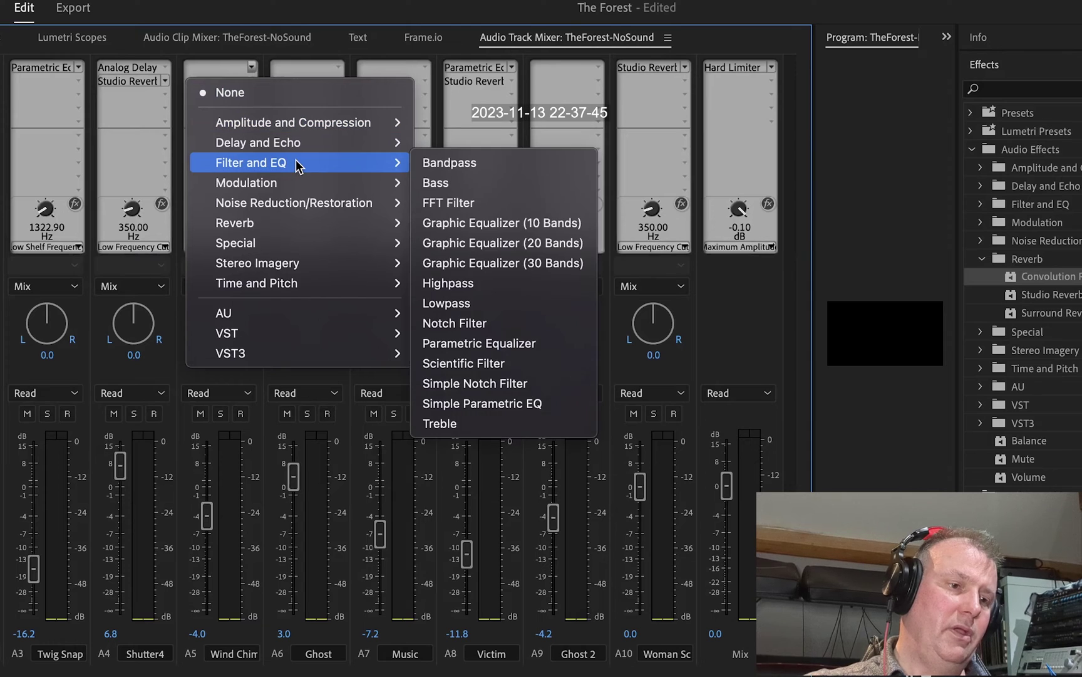
click(517, 343)
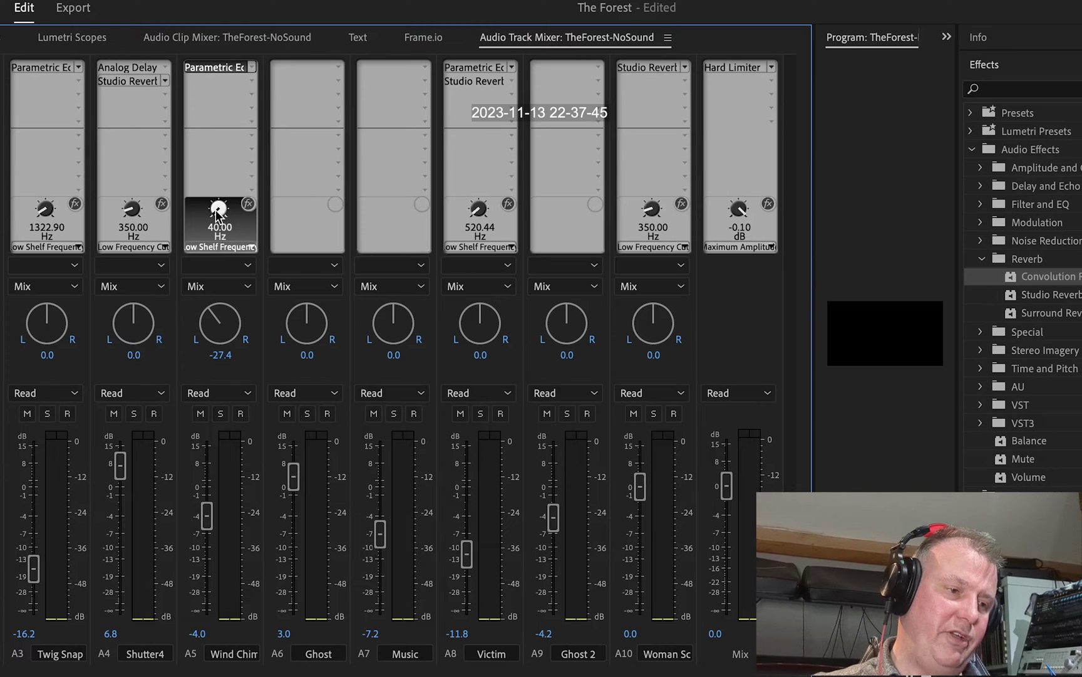
drag(220, 218, 223, 250)
click(223, 251)
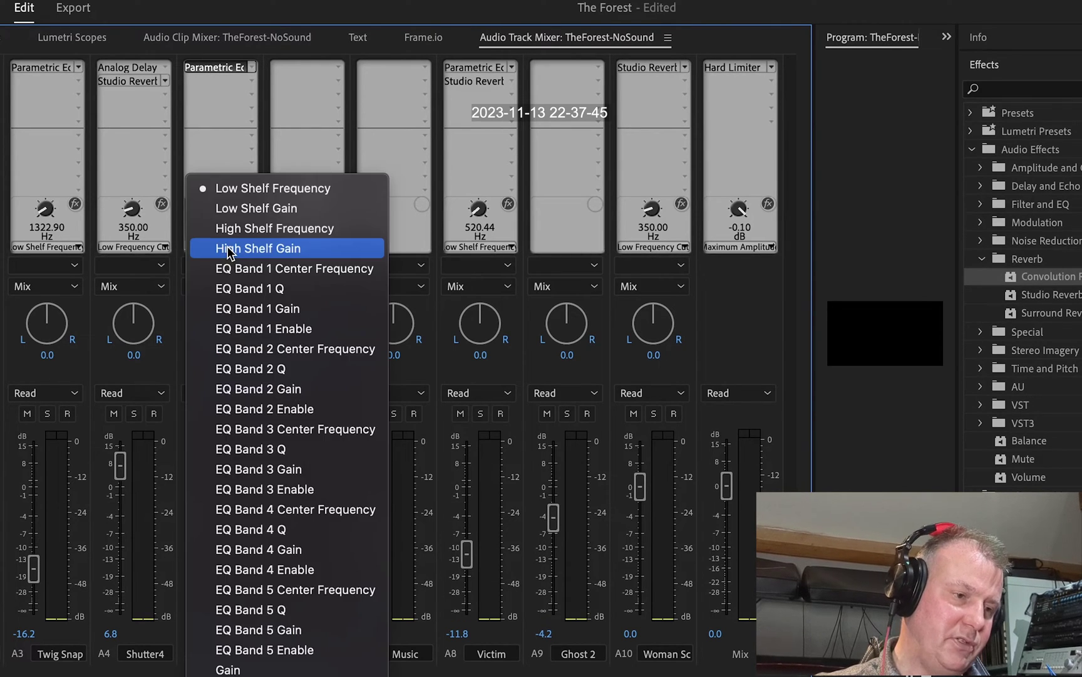
click(226, 163)
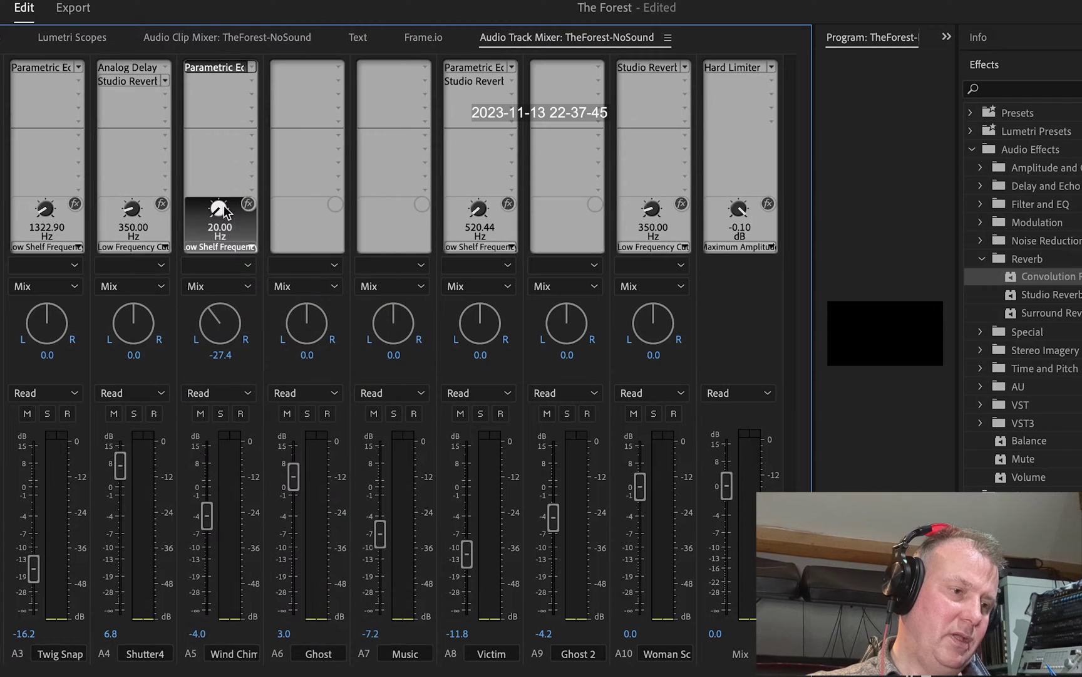
double_click(228, 68)
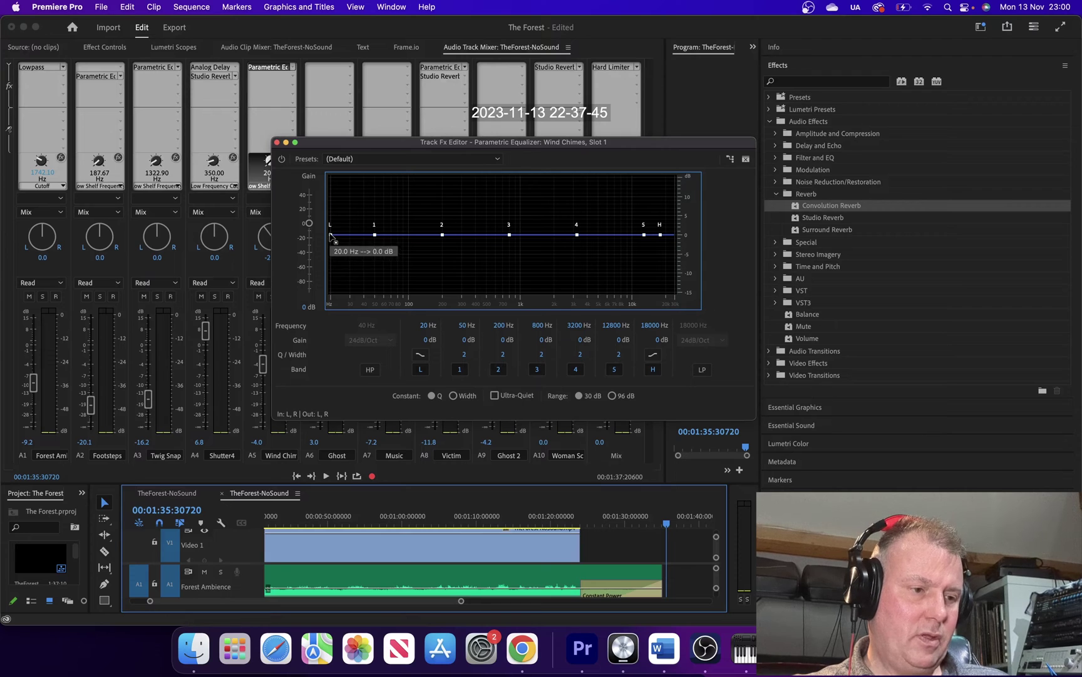
Pull the Wind Chimes EQ low shelf down to -15 dB and close the editor
drag(331, 235, 447, 304)
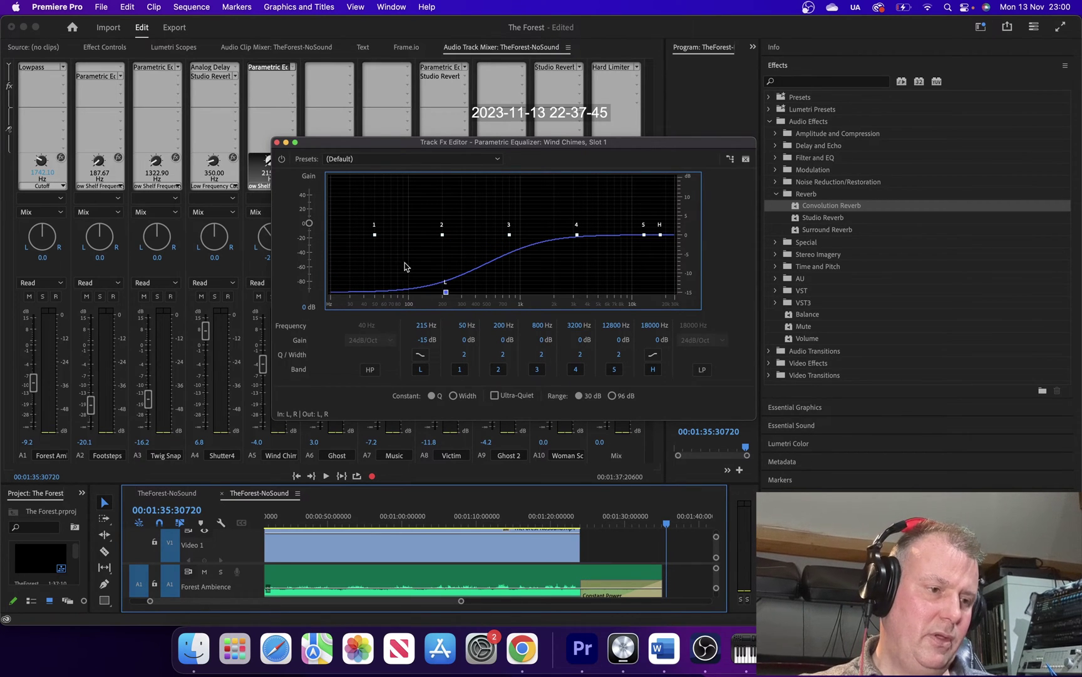
click(276, 142)
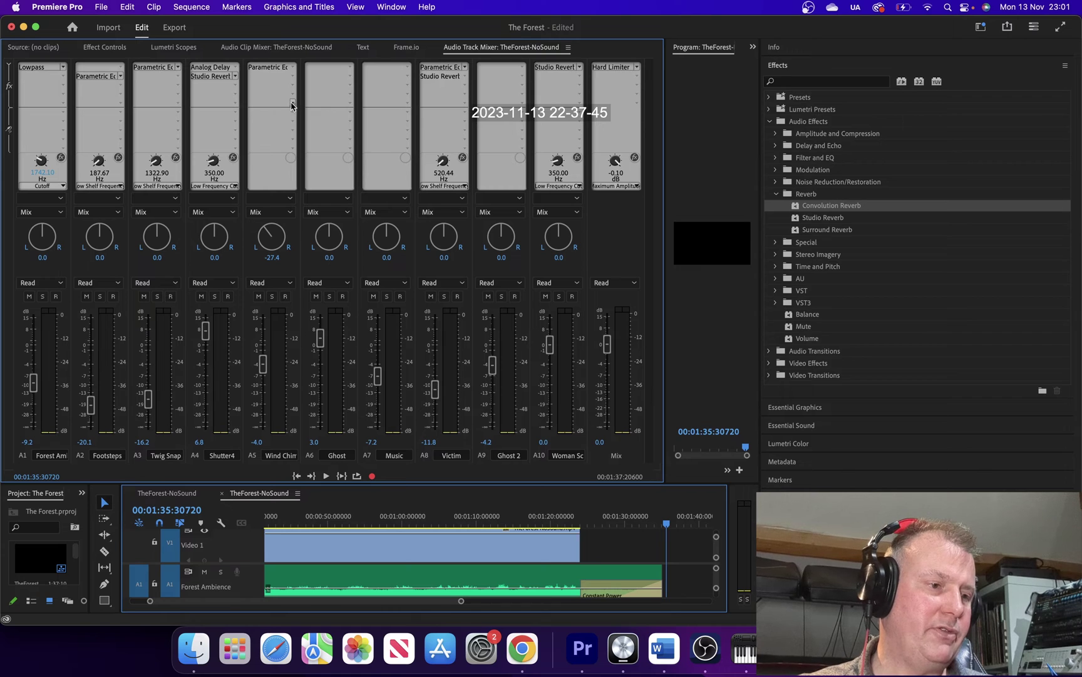
Insert Convolution Reverb in Wind Chimes' second slot and apply its Backstage Area preset
click(292, 104)
mouse_move(314, 214)
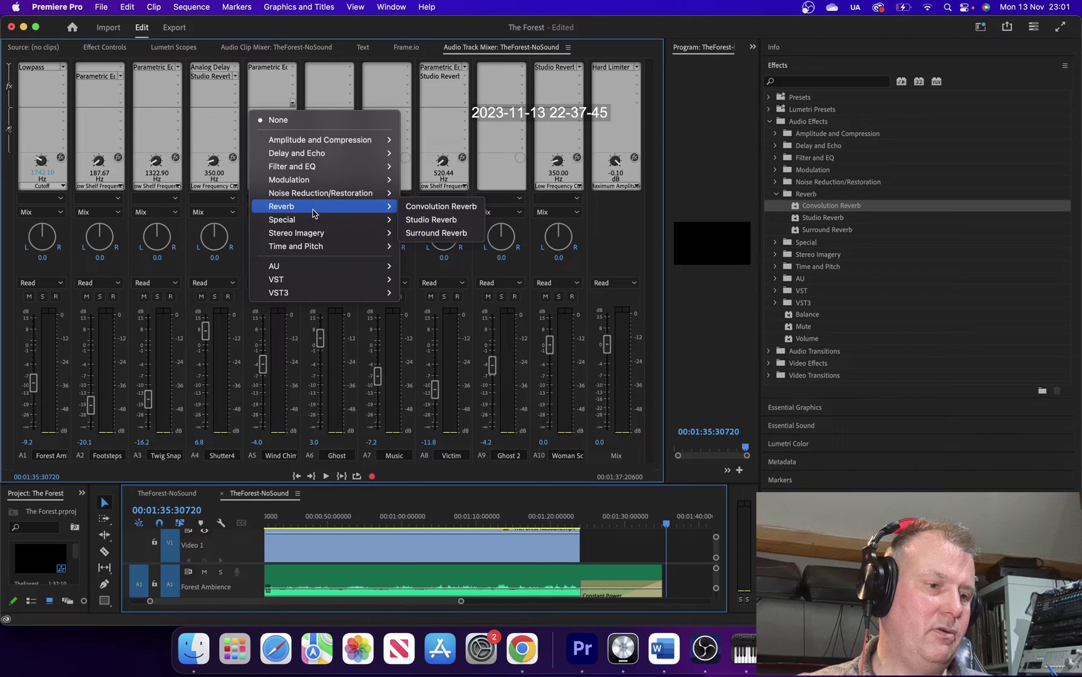
click(414, 210)
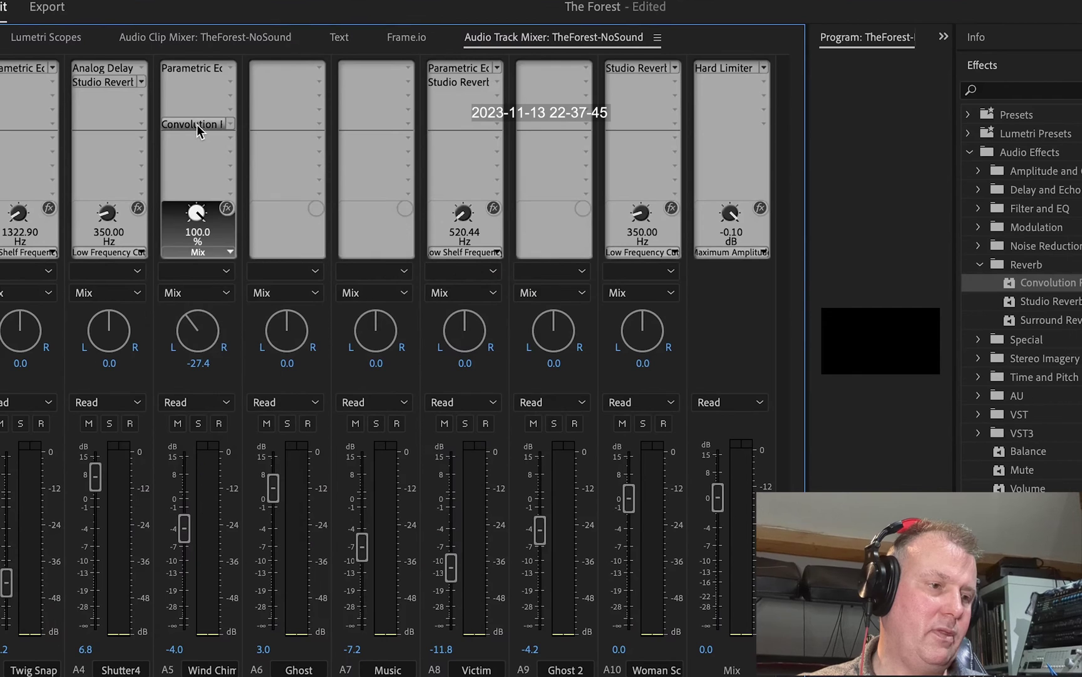
double_click(198, 121)
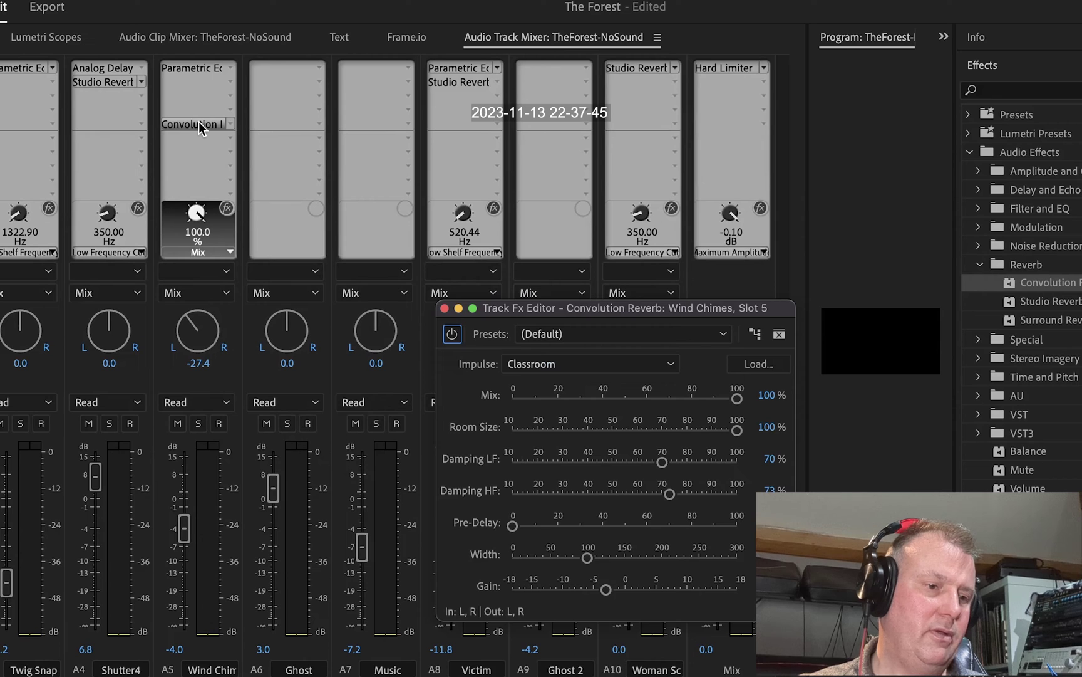
click(576, 333)
click(571, 419)
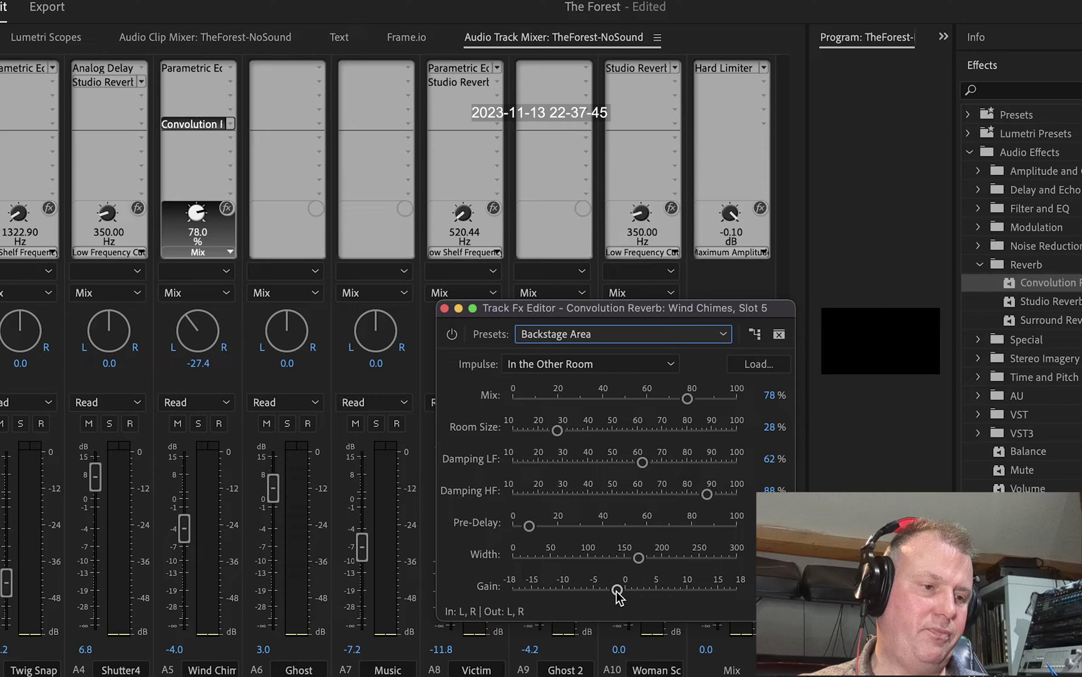
click(446, 308)
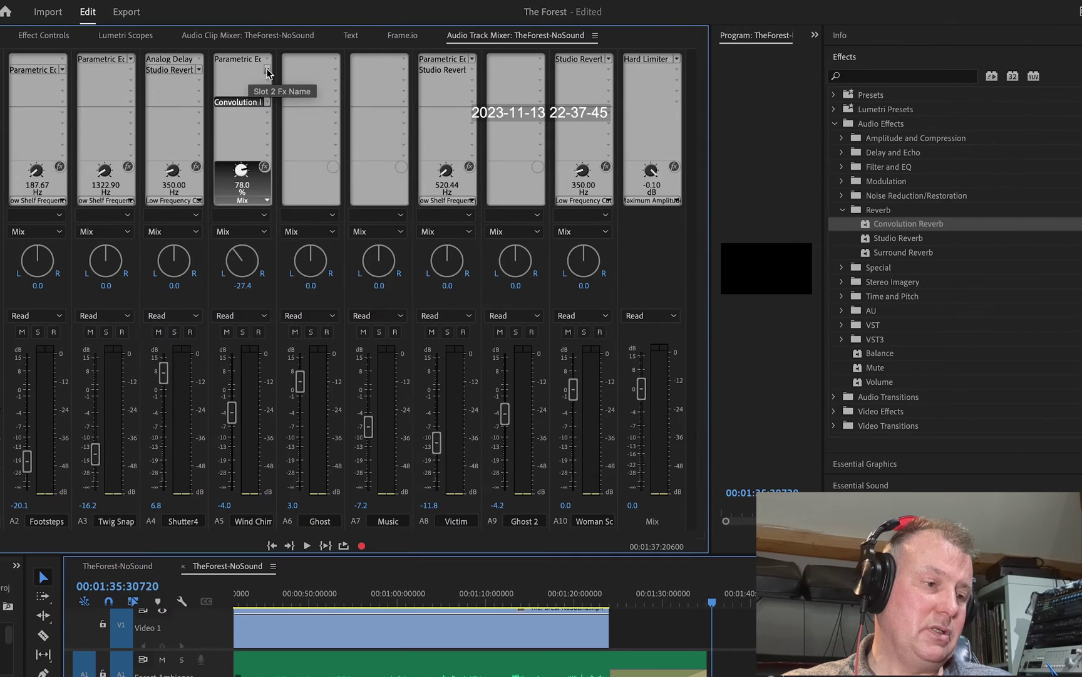
Add Dynamics to a Wind Chimes slot with Compressor enabled, moving its editor up and left
click(267, 68)
mouse_move(279, 112)
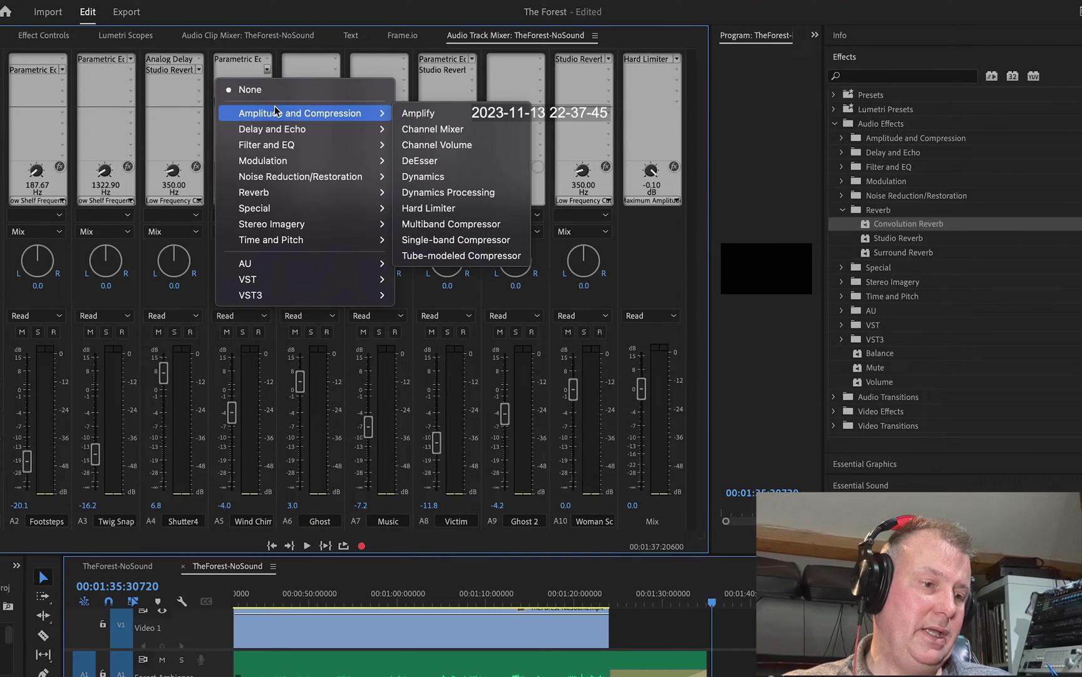
click(431, 177)
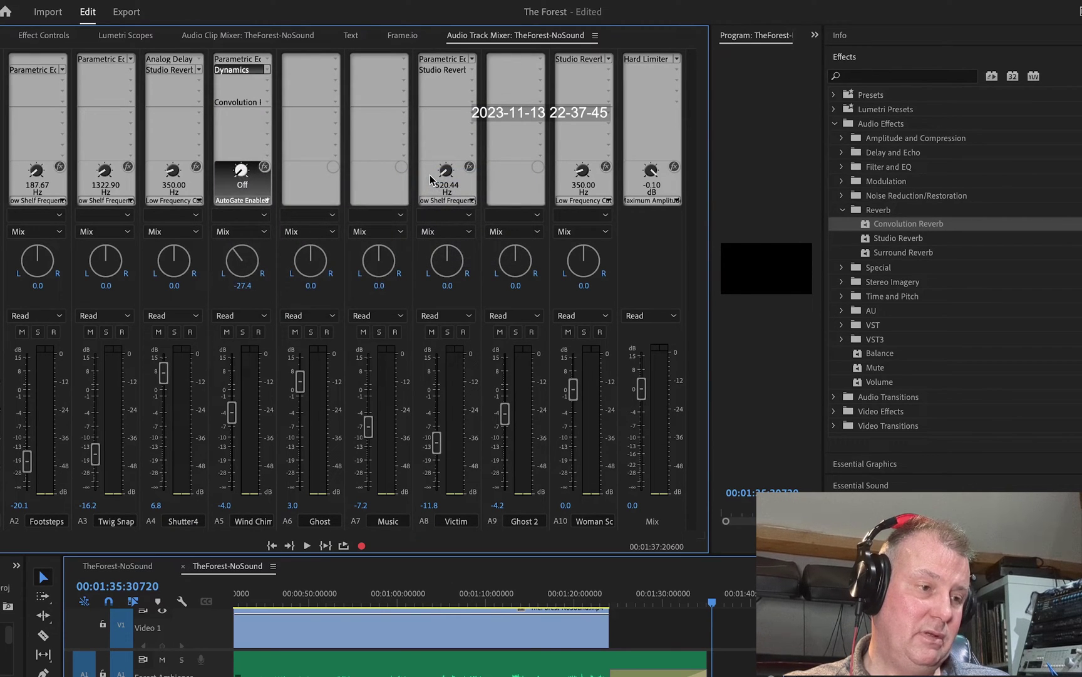
double_click(251, 69)
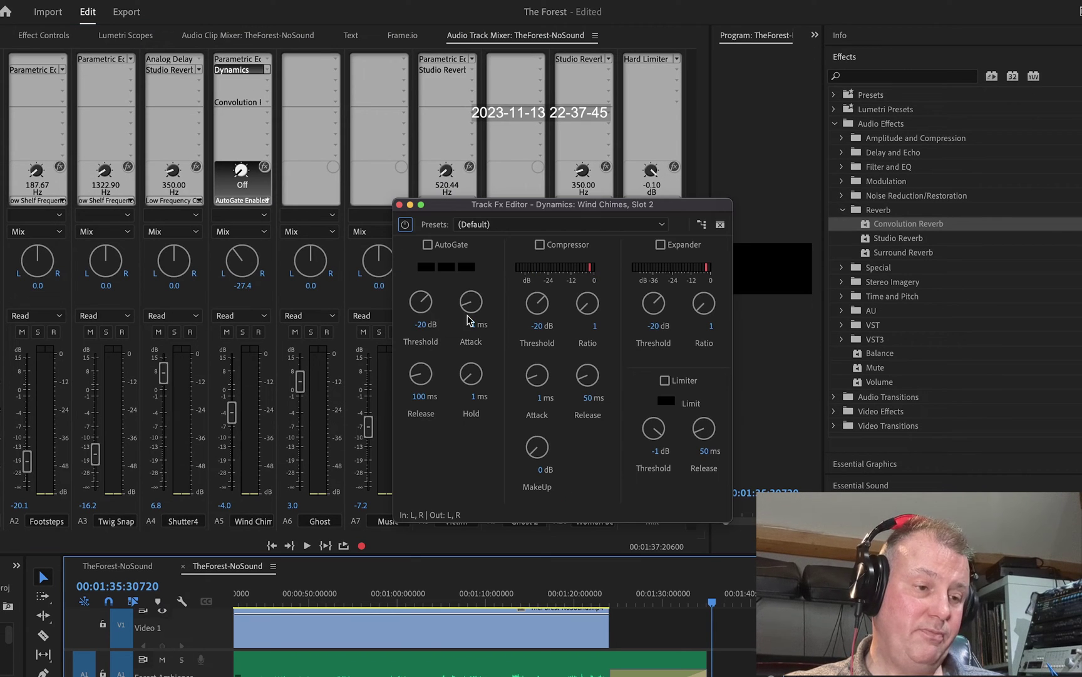
click(540, 244)
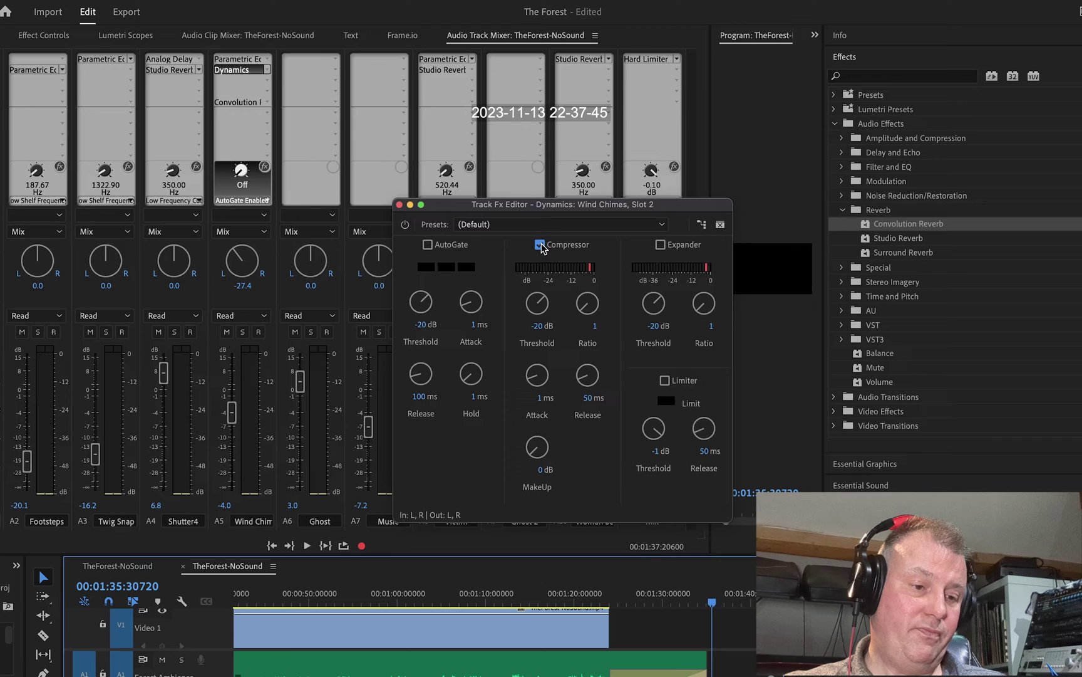
drag(563, 212, 406, 82)
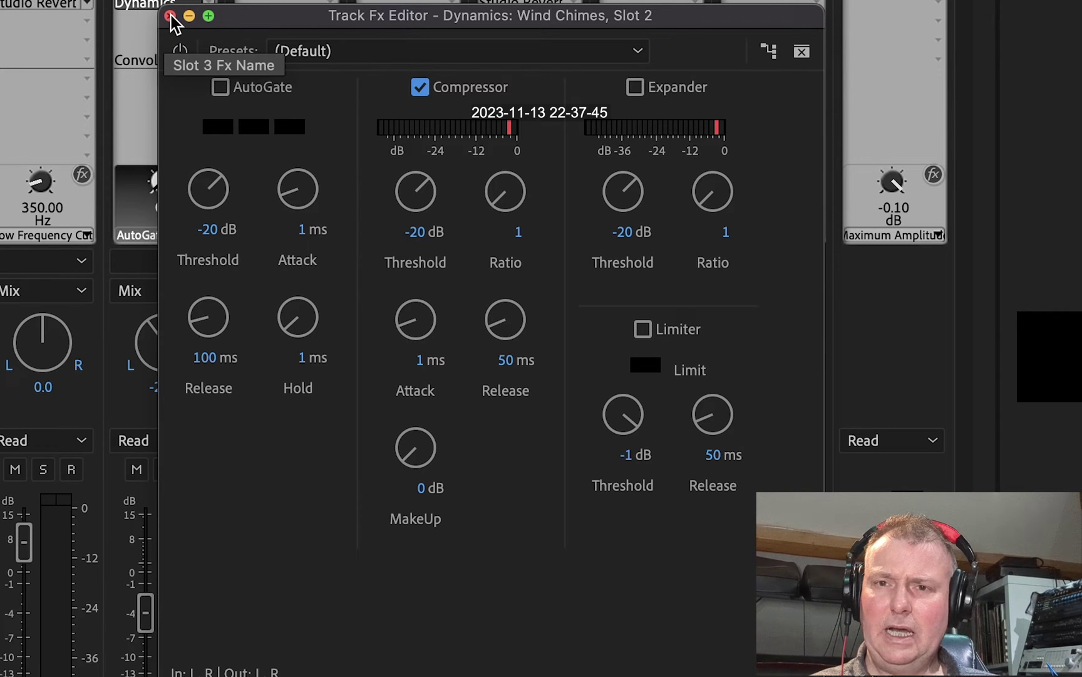
Close the Dynamics editor and set that Wind Chimes slot to None to remove Dynamics
click(169, 16)
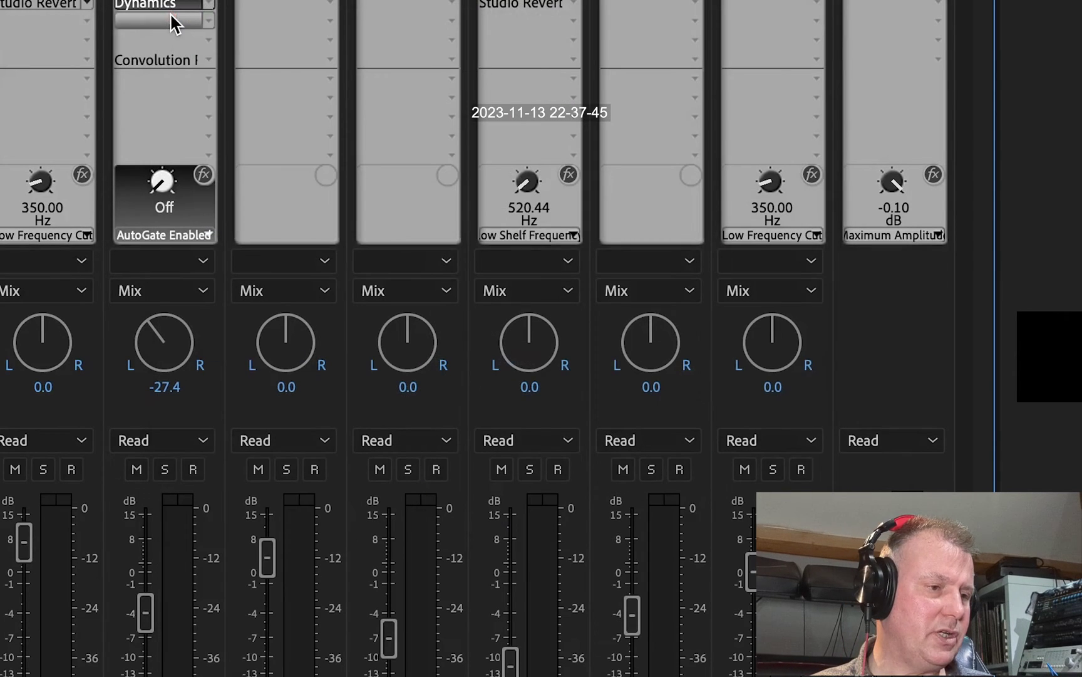
click(209, 5)
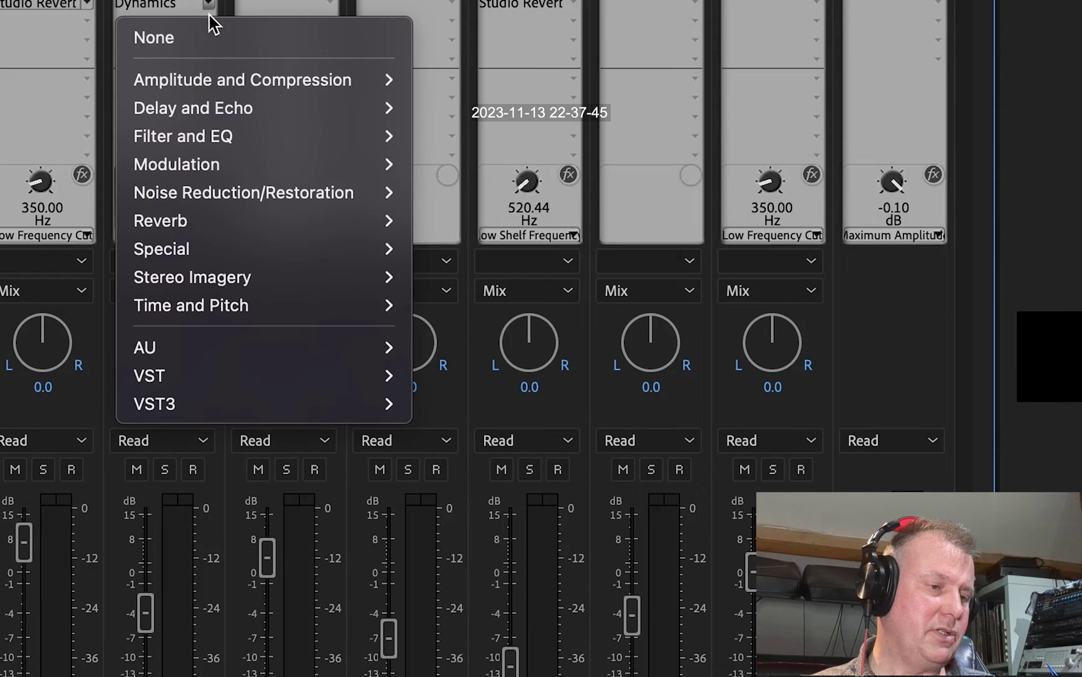
click(202, 33)
click(210, 2)
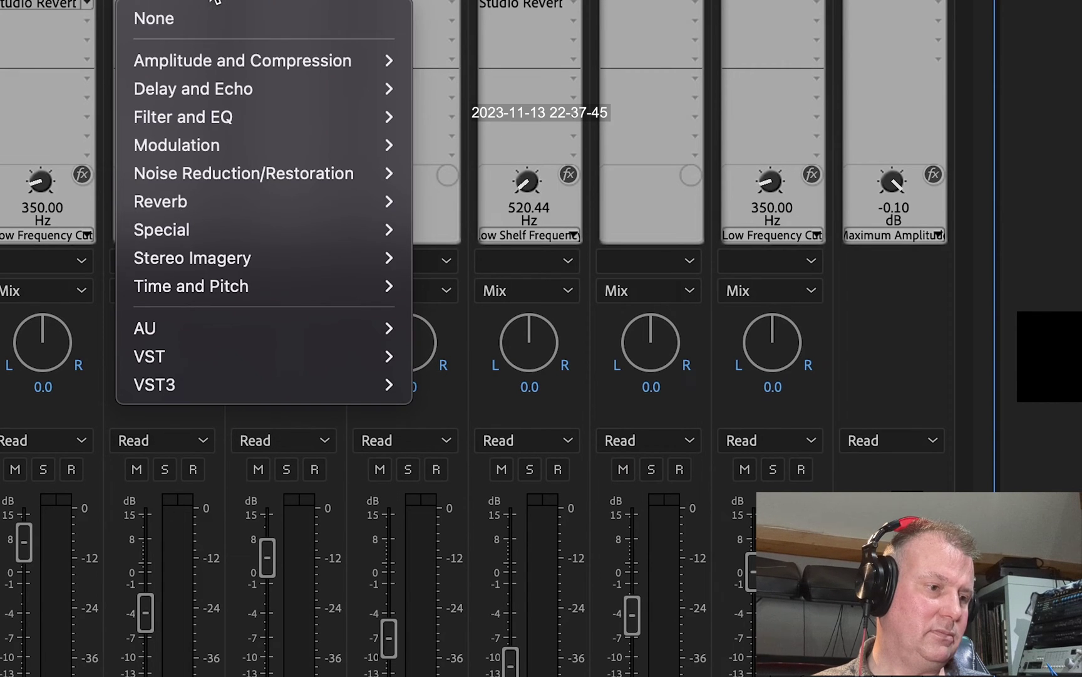
click(198, 17)
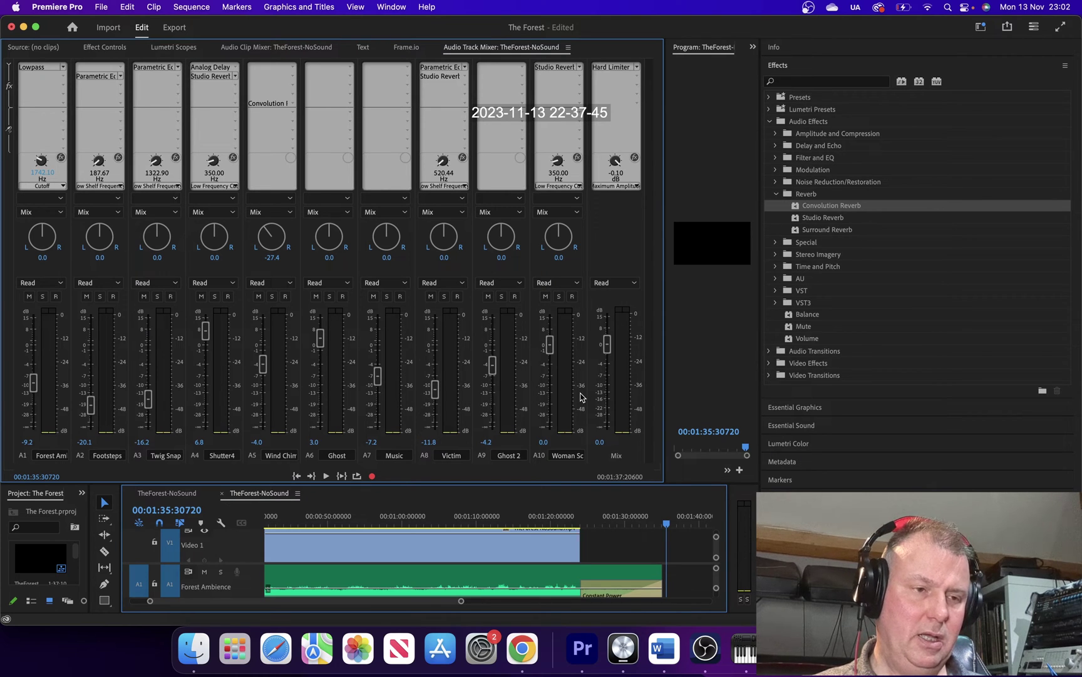
Apply the Vocal Reverb (small) preset to the Woman Scream track's Studio Reverb
click(579, 67)
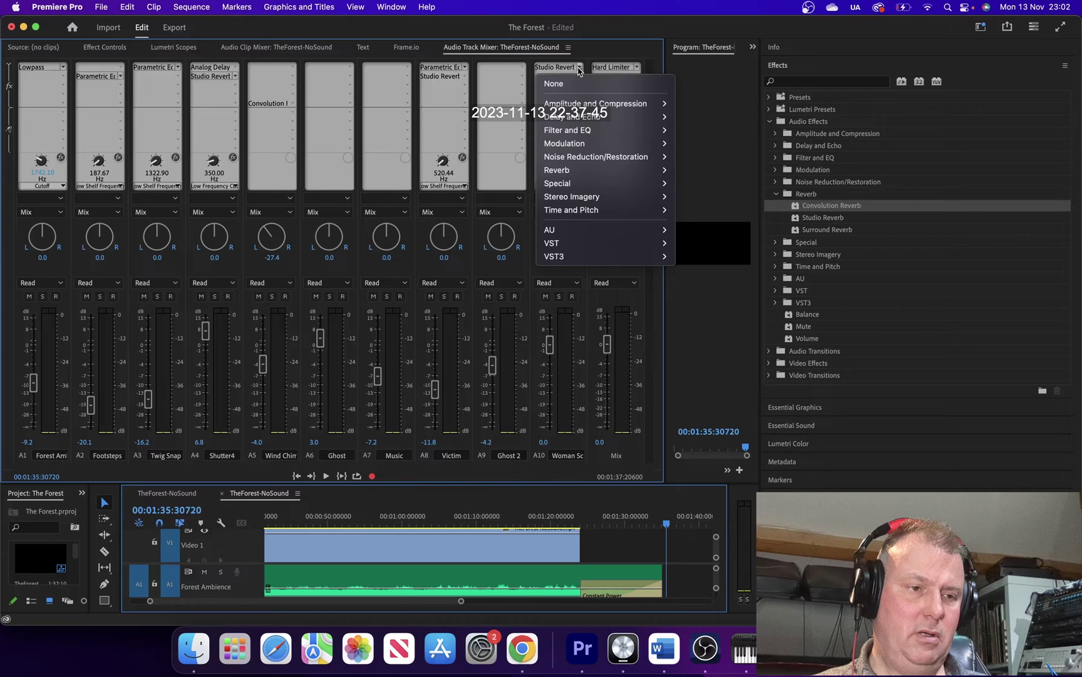
click(562, 69)
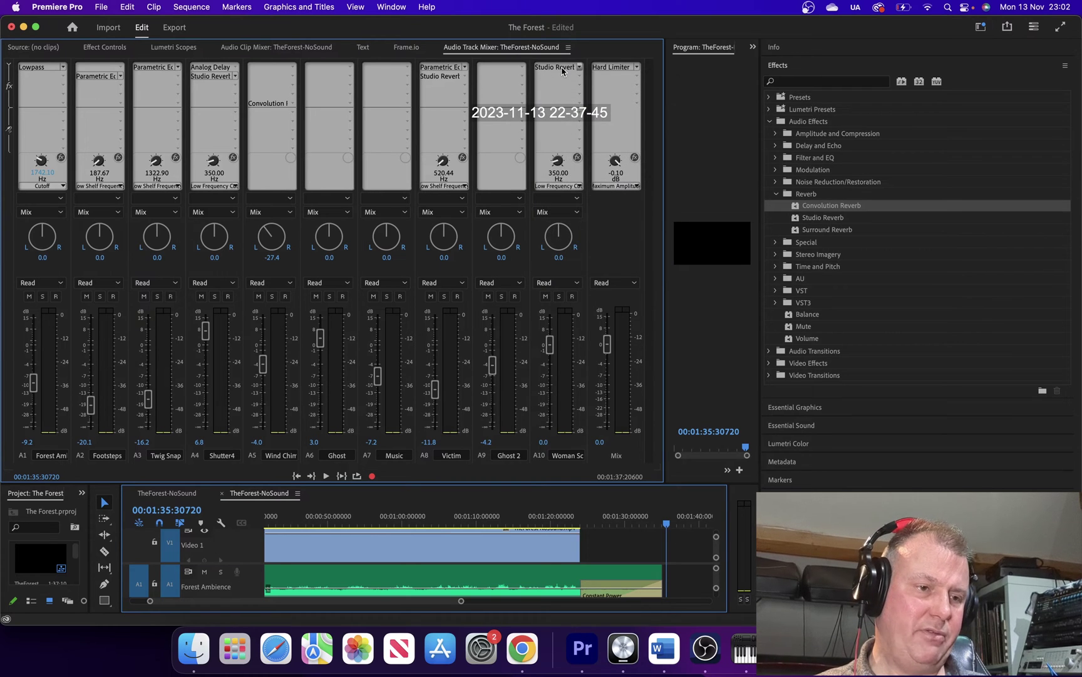
double_click(562, 69)
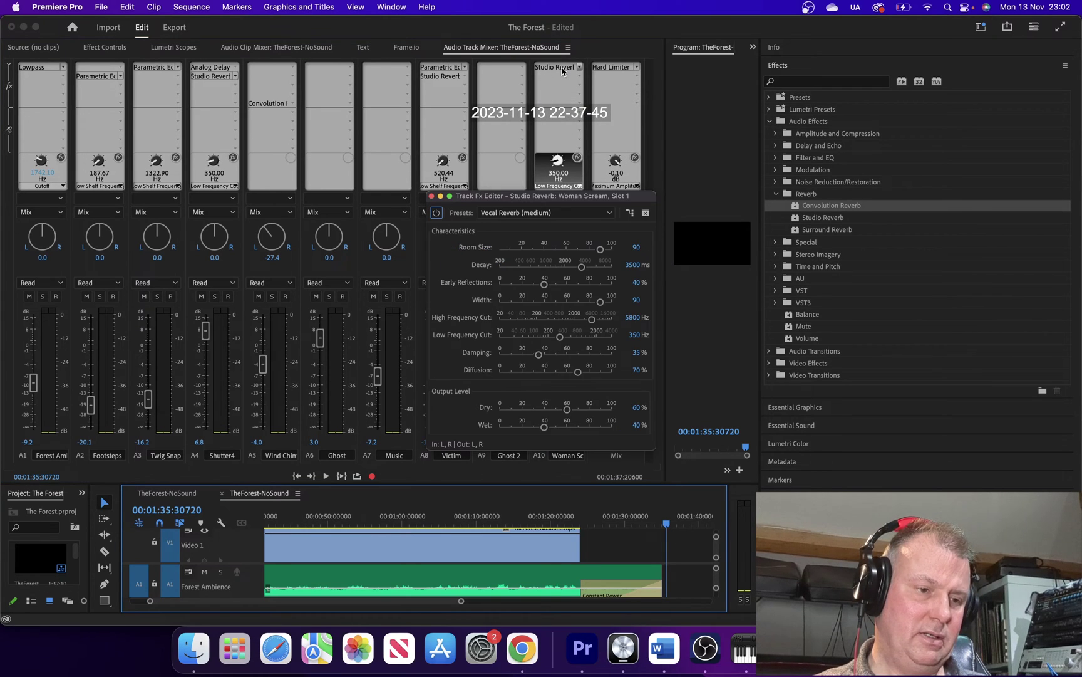
click(547, 214)
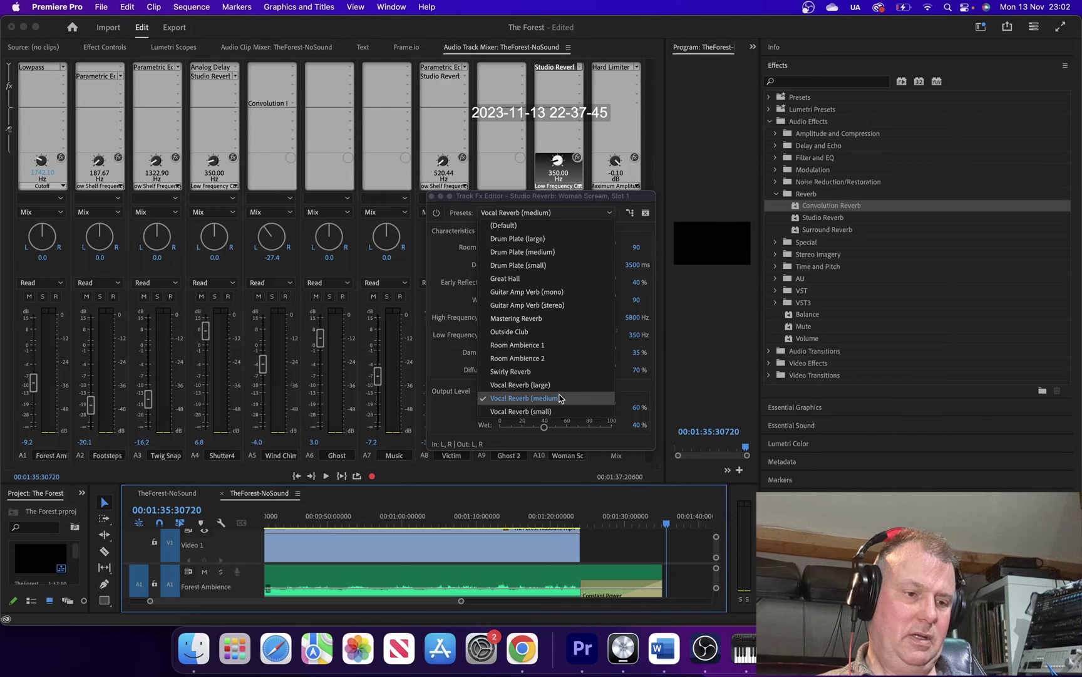
click(550, 411)
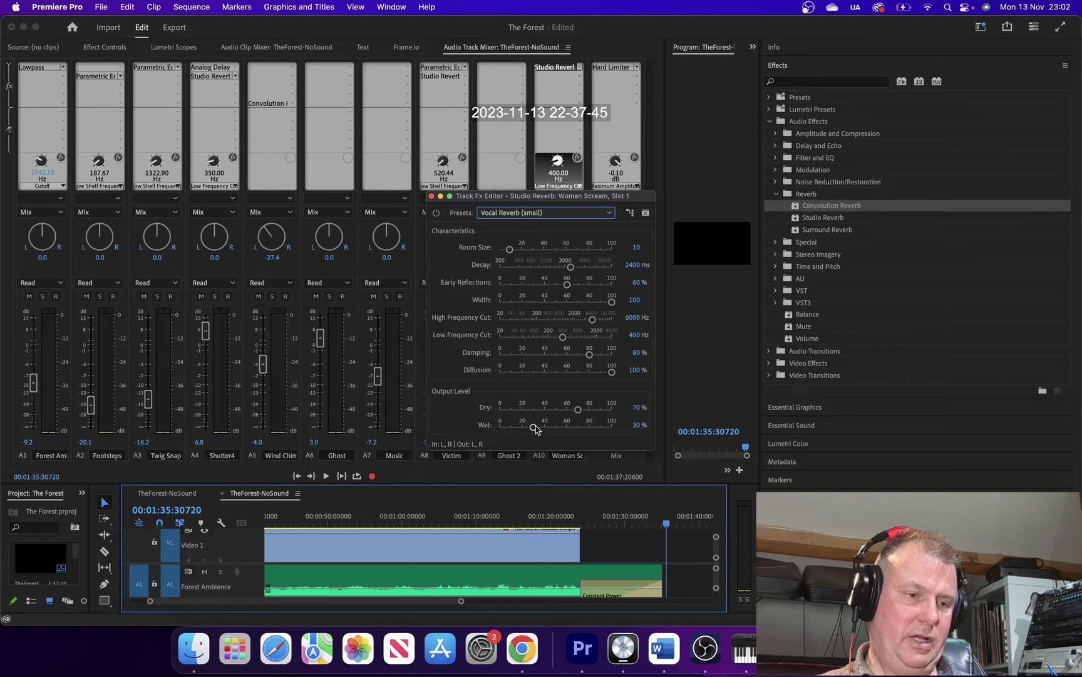
click(431, 196)
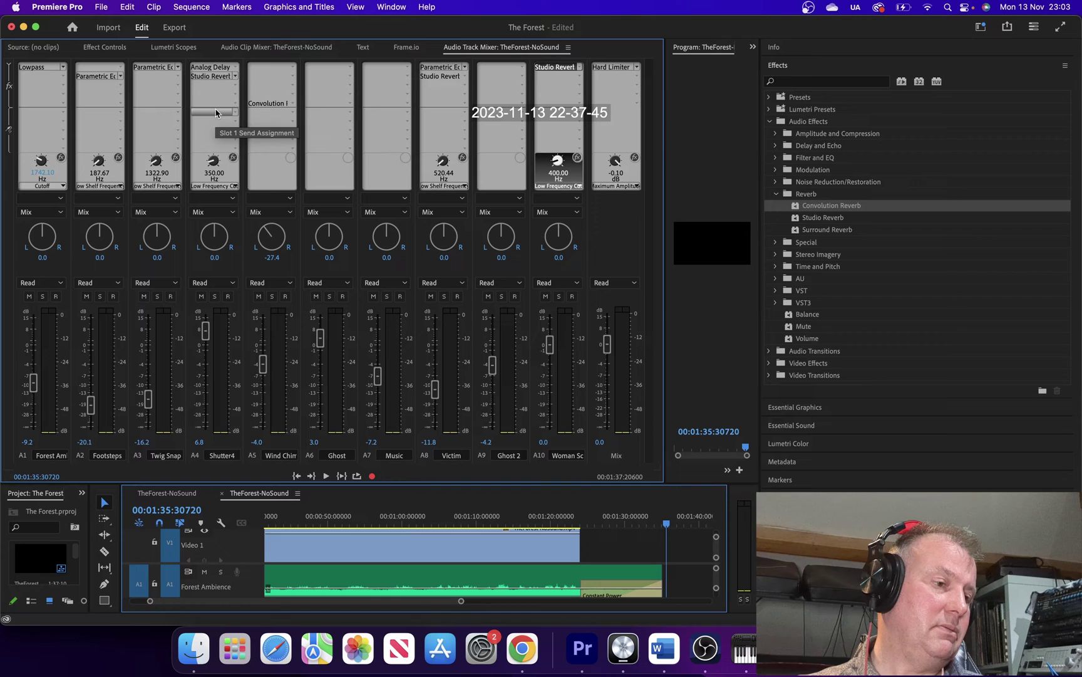
double_click(219, 68)
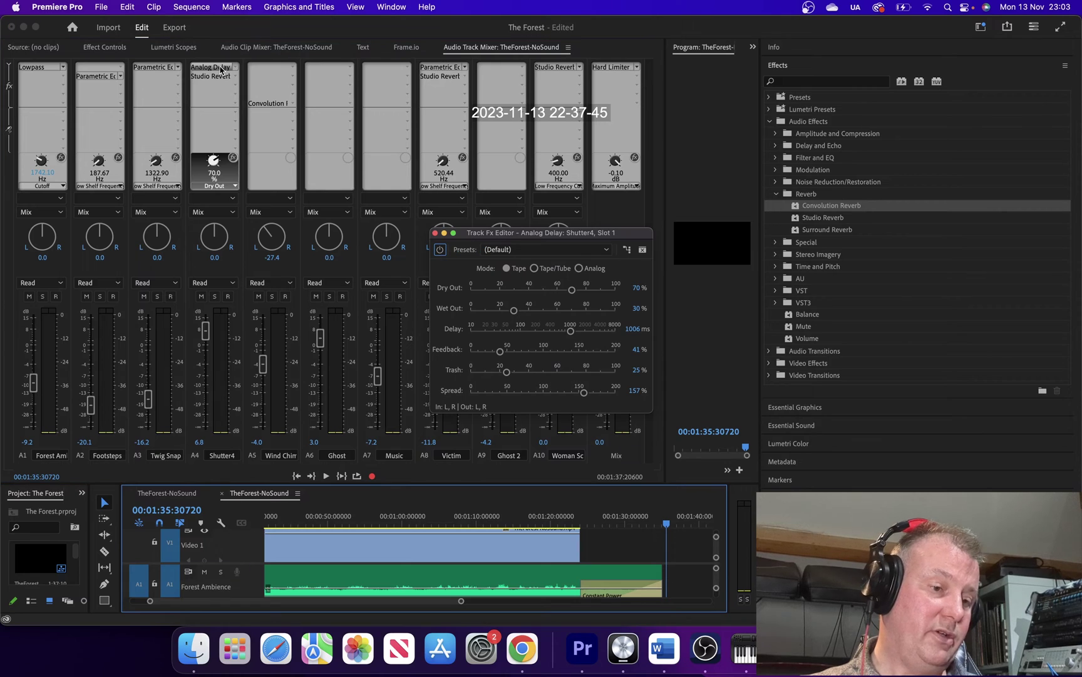
click(435, 233)
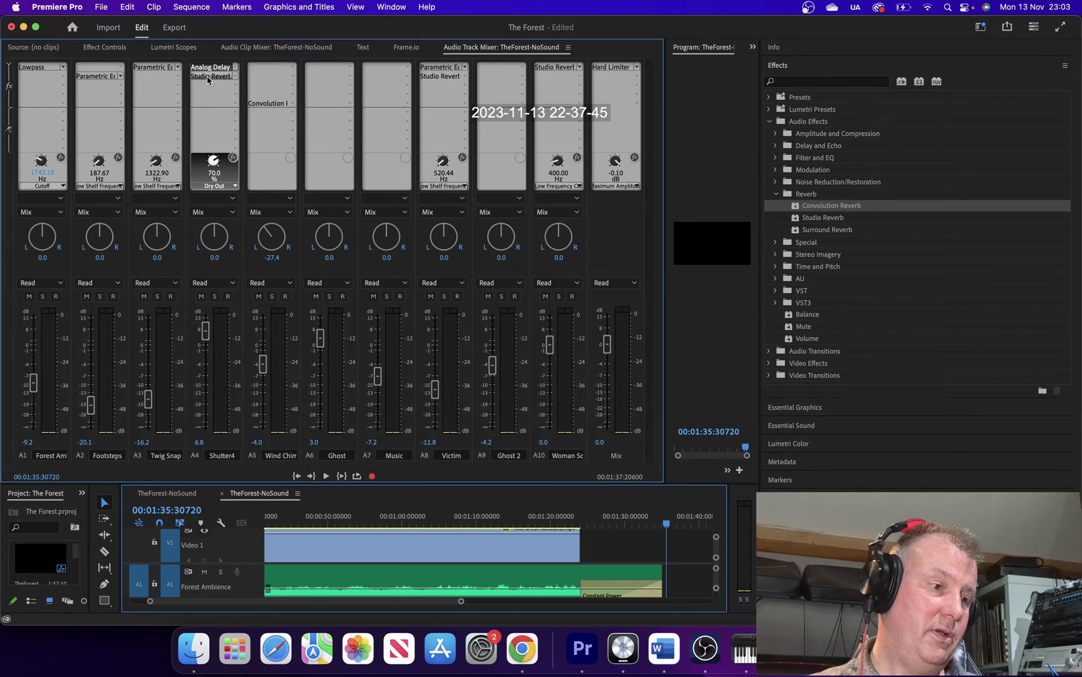
double_click(210, 76)
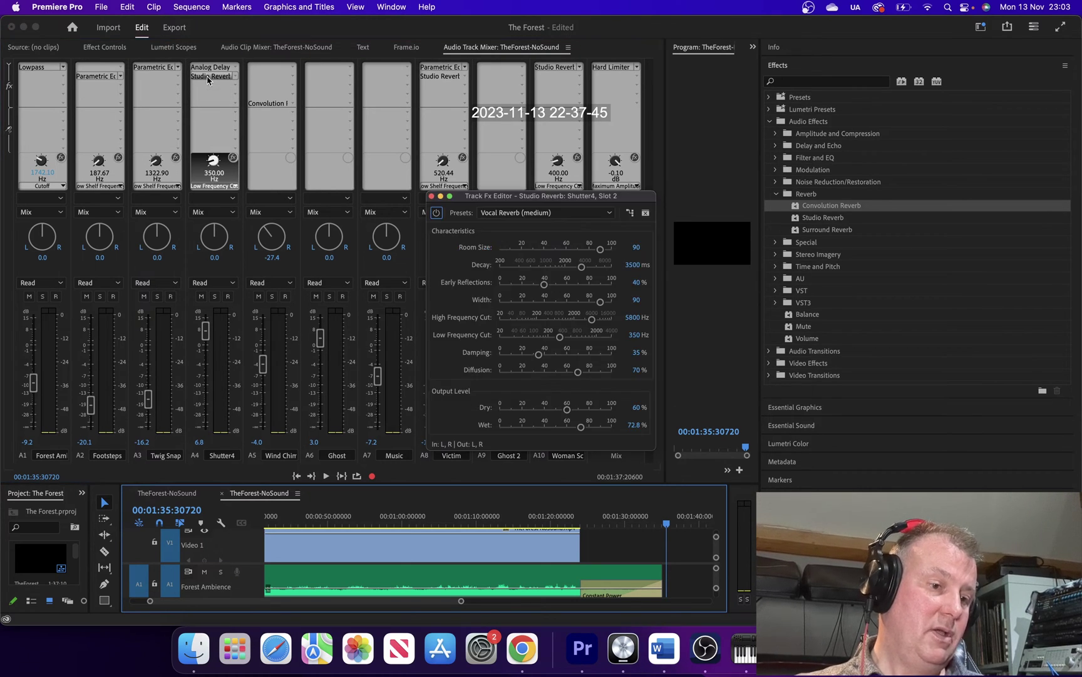
click(431, 196)
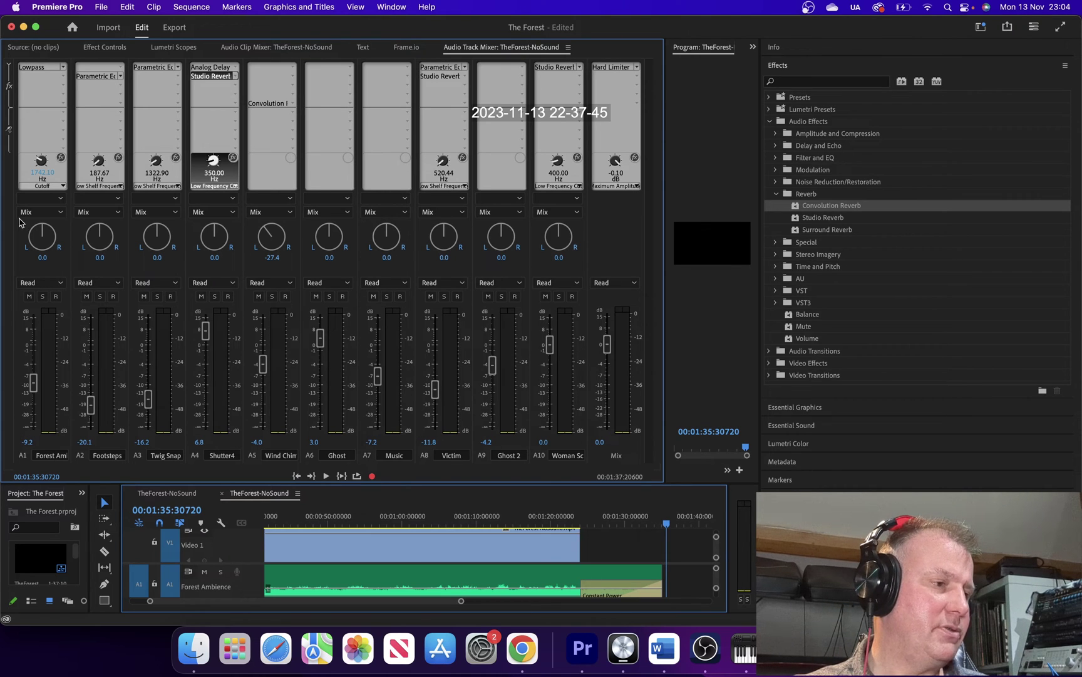
Select the Lowpass insert on the A1 Forest Ambience track
click(49, 70)
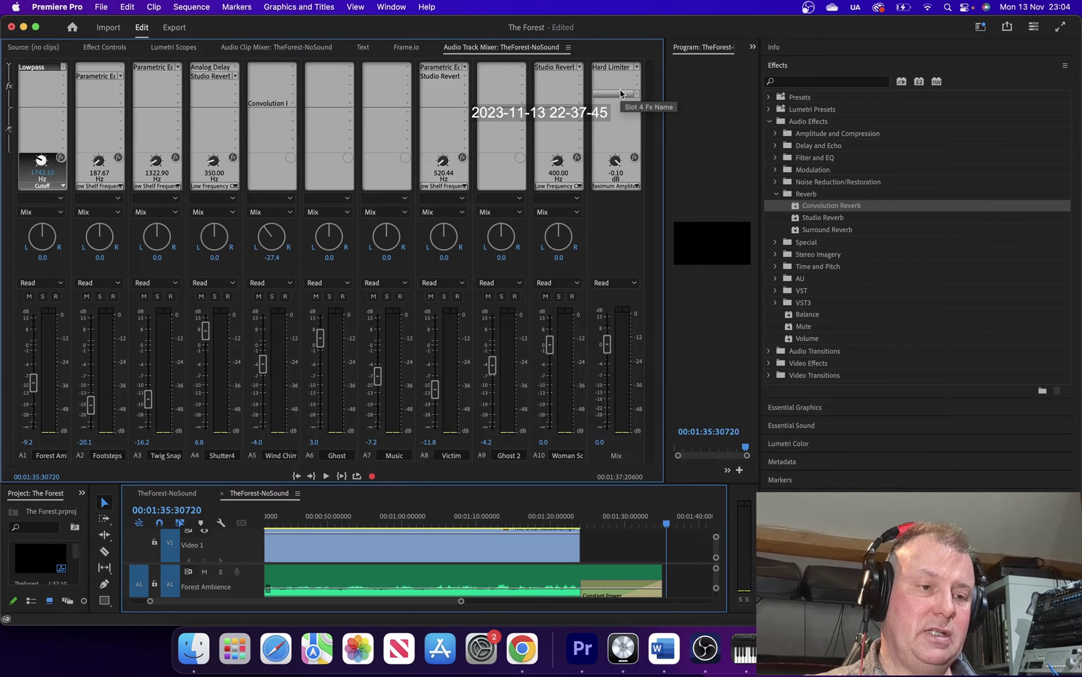
Open the Mix Hard Limiter, move it aside, bypass it, and play the sequence from the start
double_click(614, 72)
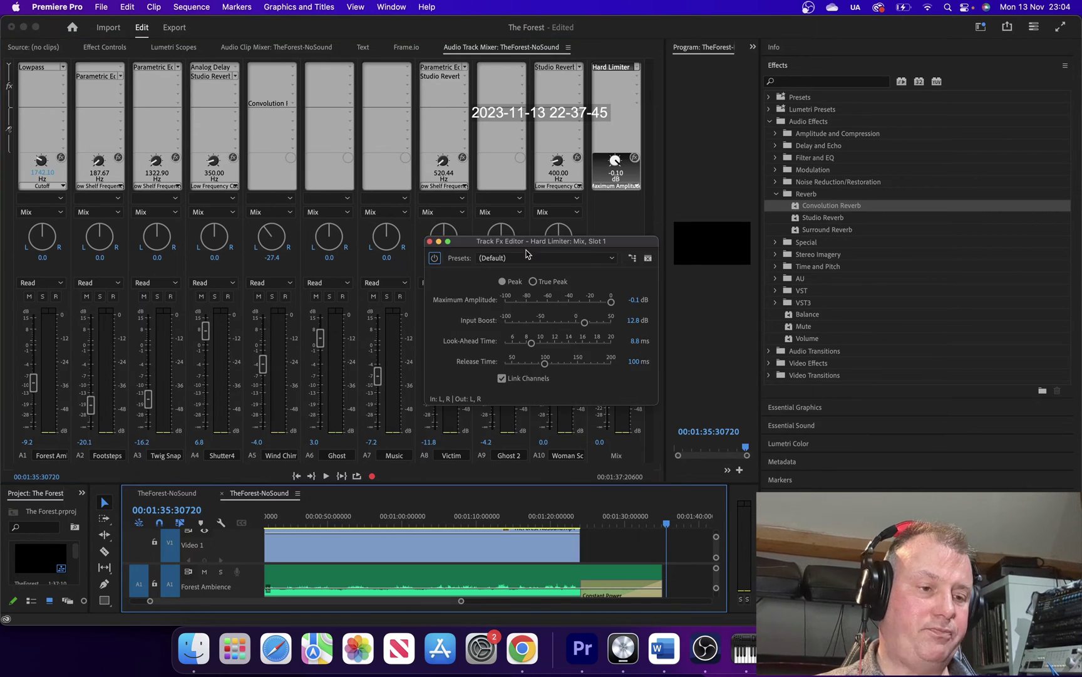
drag(535, 238, 776, 146)
click(672, 158)
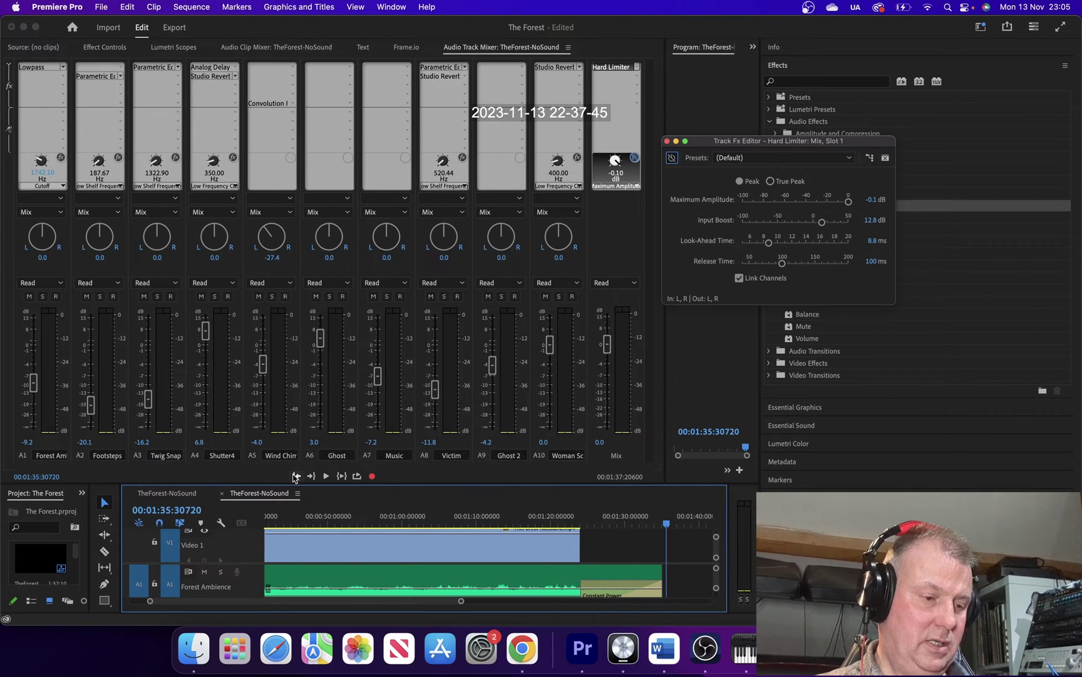
click(296, 476)
click(326, 475)
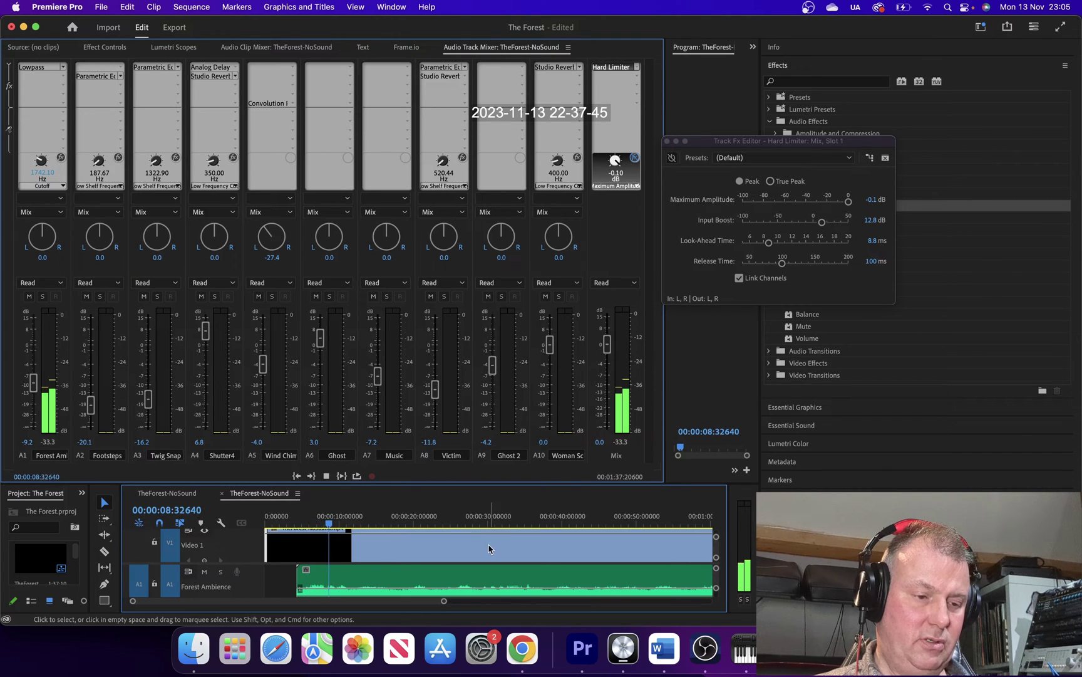
Jump playback ahead to about 00:00:35 and let the mix play toward the sequence end
scroll(489, 549, right, 3)
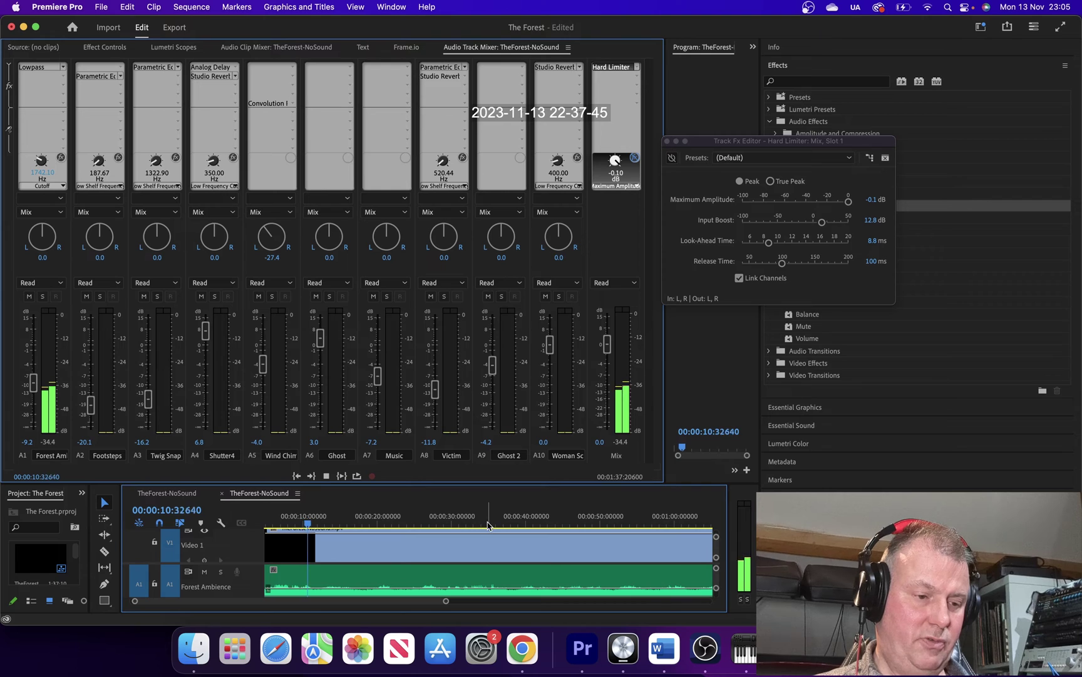
click(488, 524)
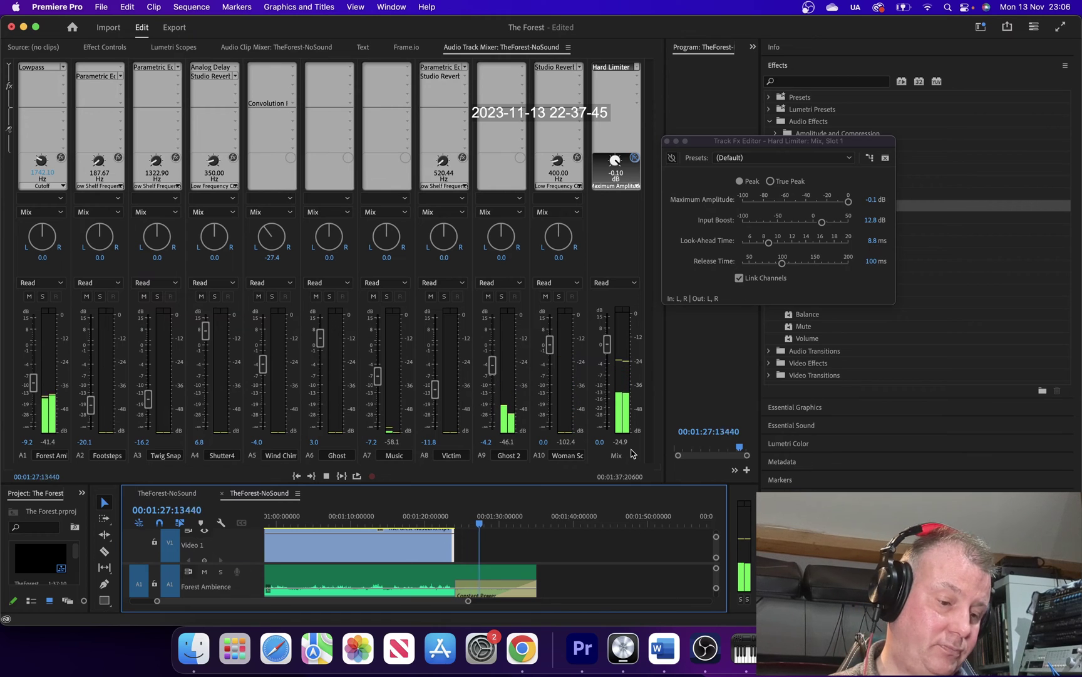
Stop playback at about 00:01:28 with the Mix Hard Limiter editor still open
key(space)
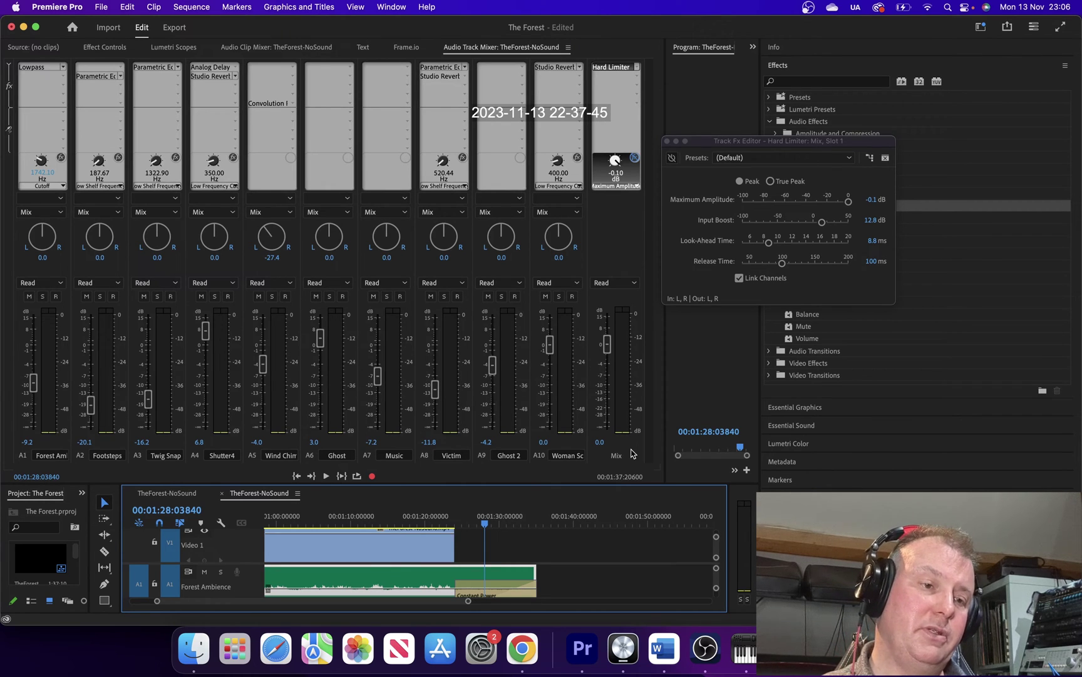
Re-enable the Mix Hard Limiter with -0.1 dB maximum amplitude and 12.8 dB input boost
click(676, 158)
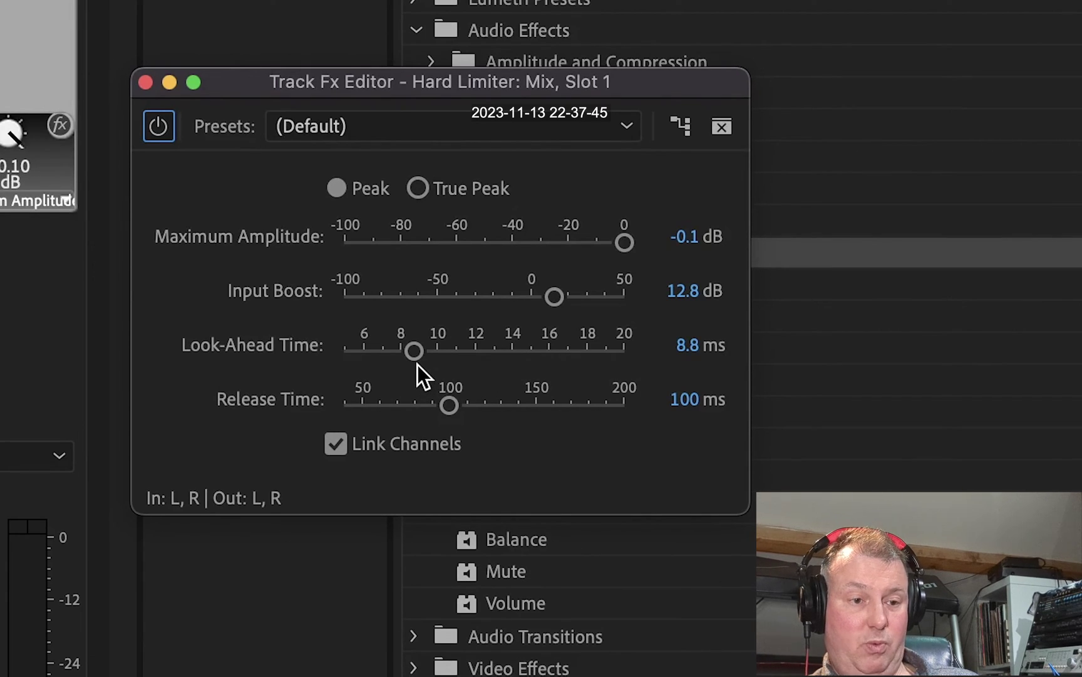
Increase the Hard Limiter's Look-Ahead Time from 8.8 ms to 10.8 ms
drag(418, 360, 454, 347)
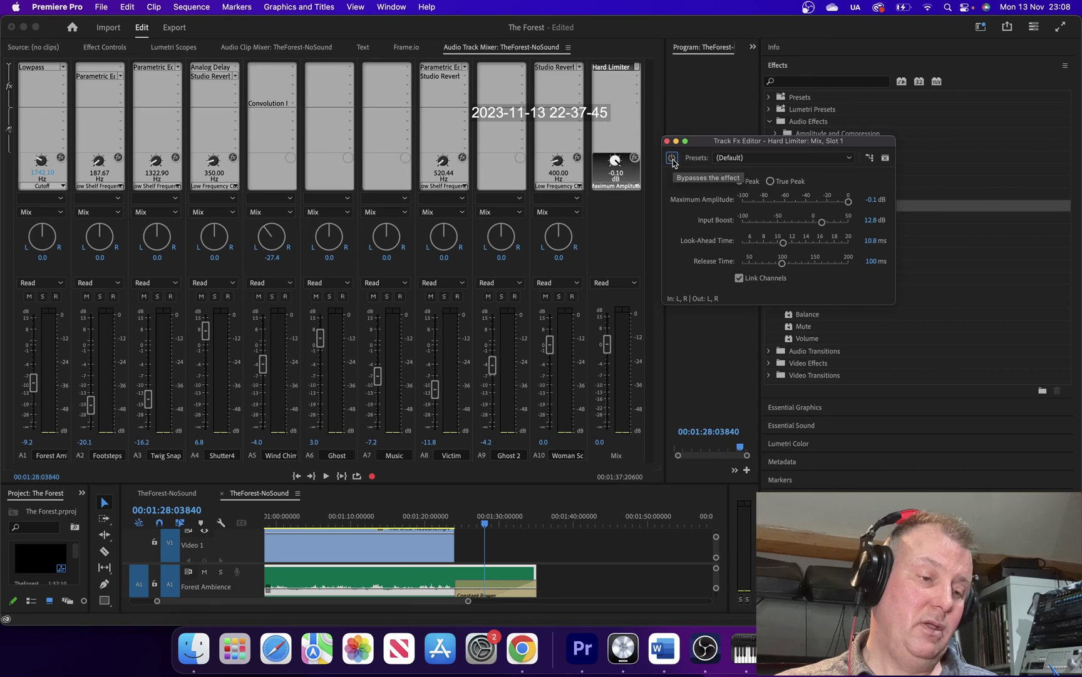
Play the limited mix from the start, skipping to about 15, 27 and 40 seconds, then stop near 00:01:27
click(297, 476)
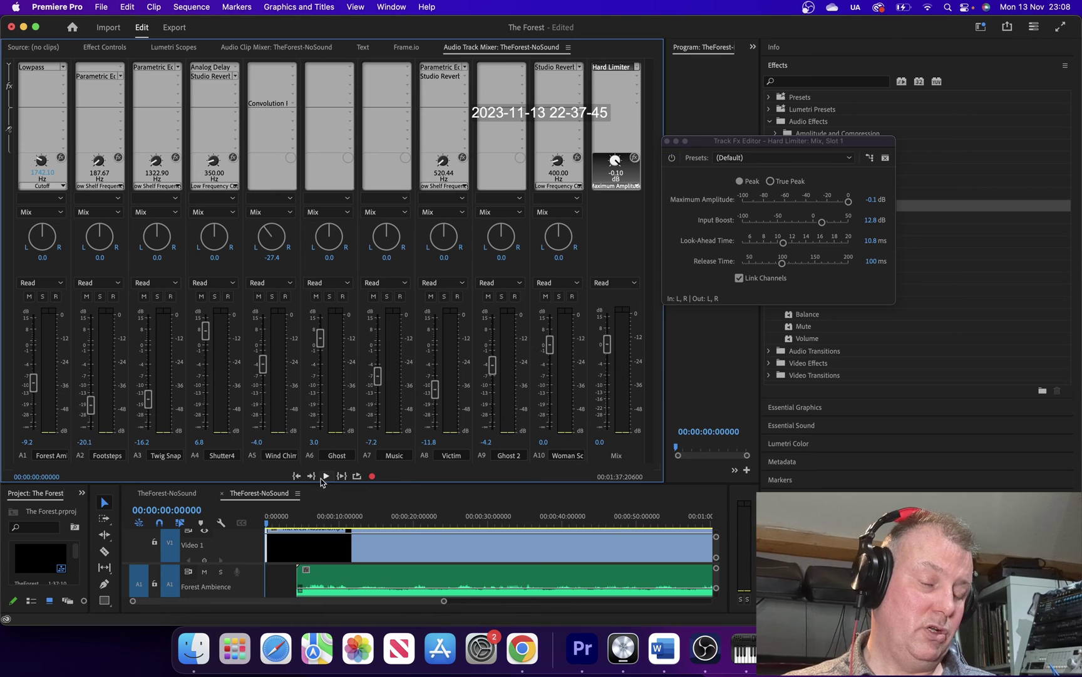
click(327, 477)
click(379, 523)
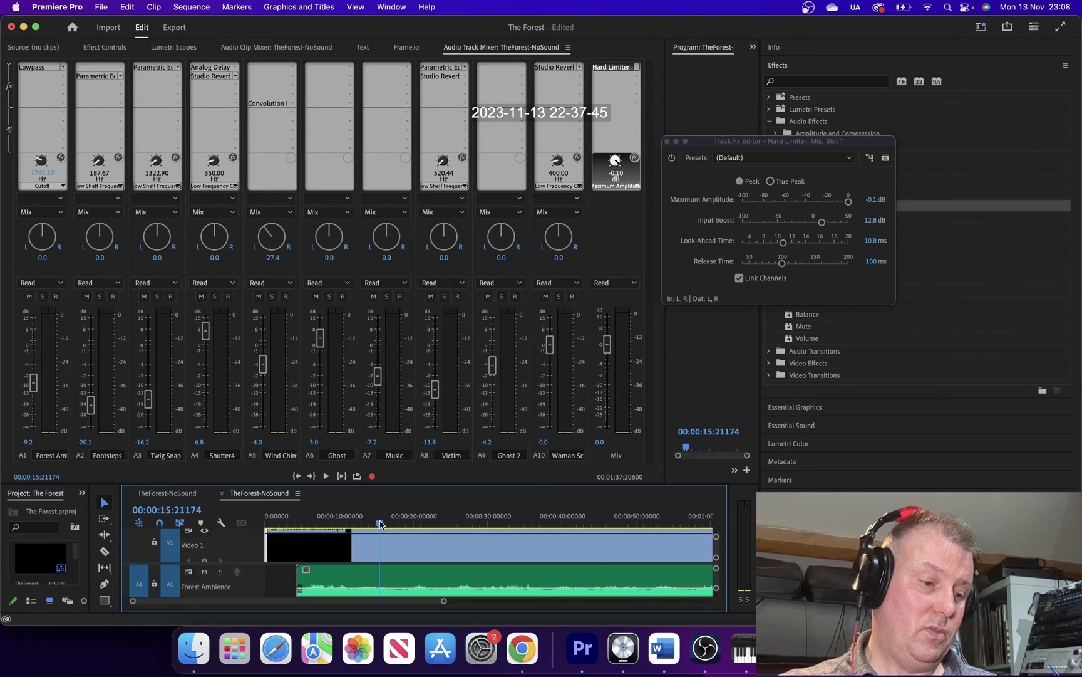
click(470, 524)
key(space)
click(559, 525)
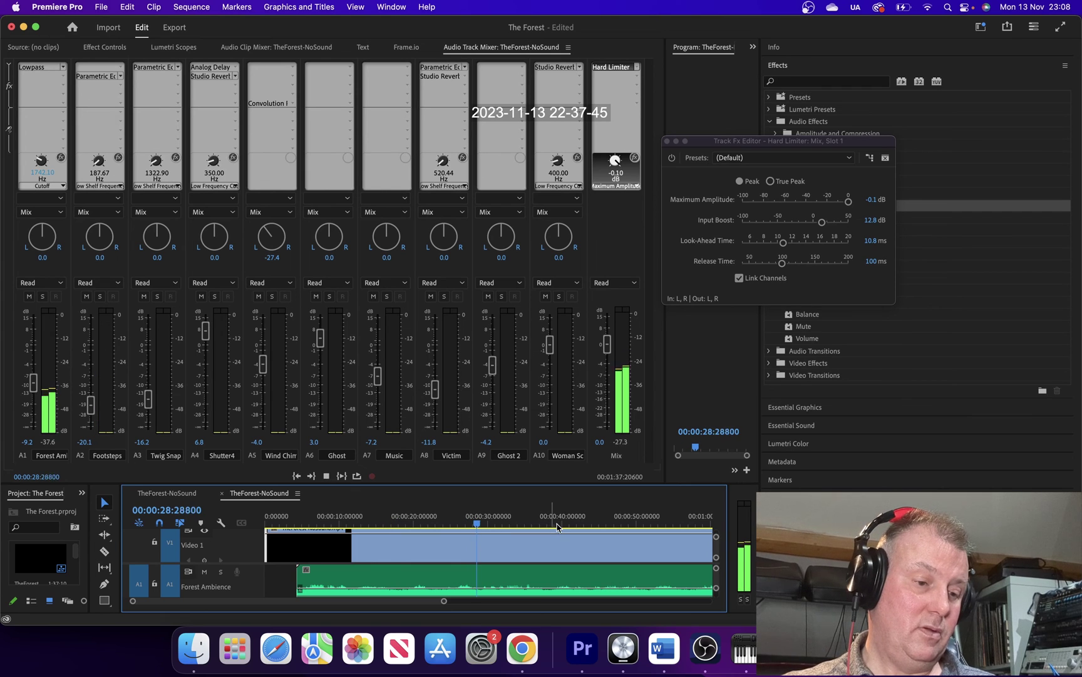
key(space)
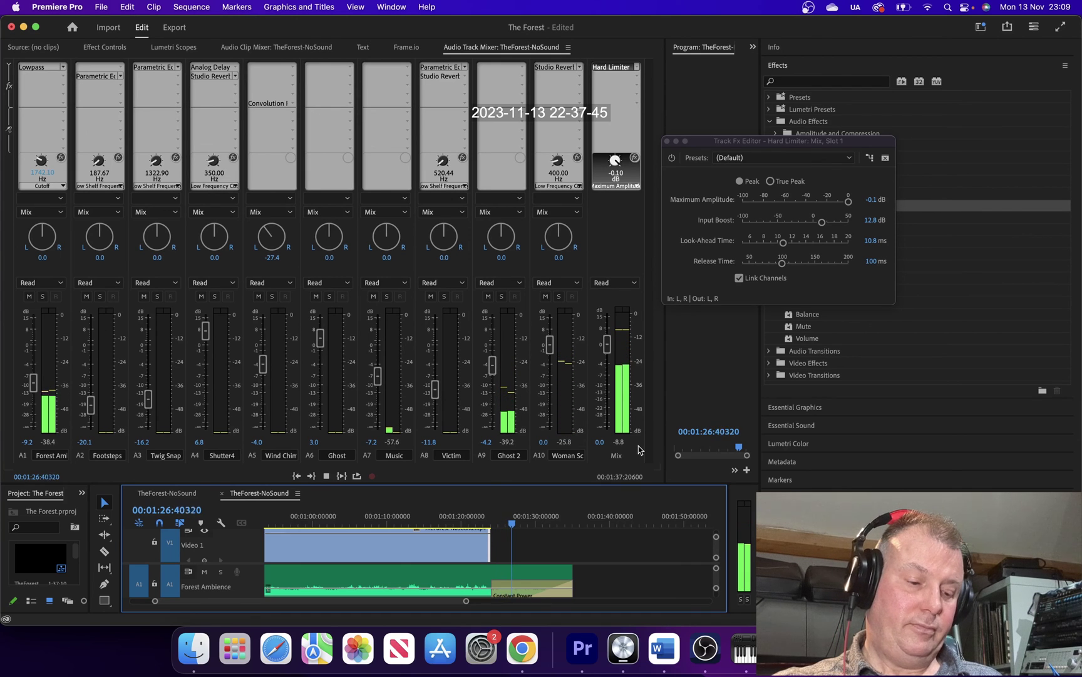
key(space)
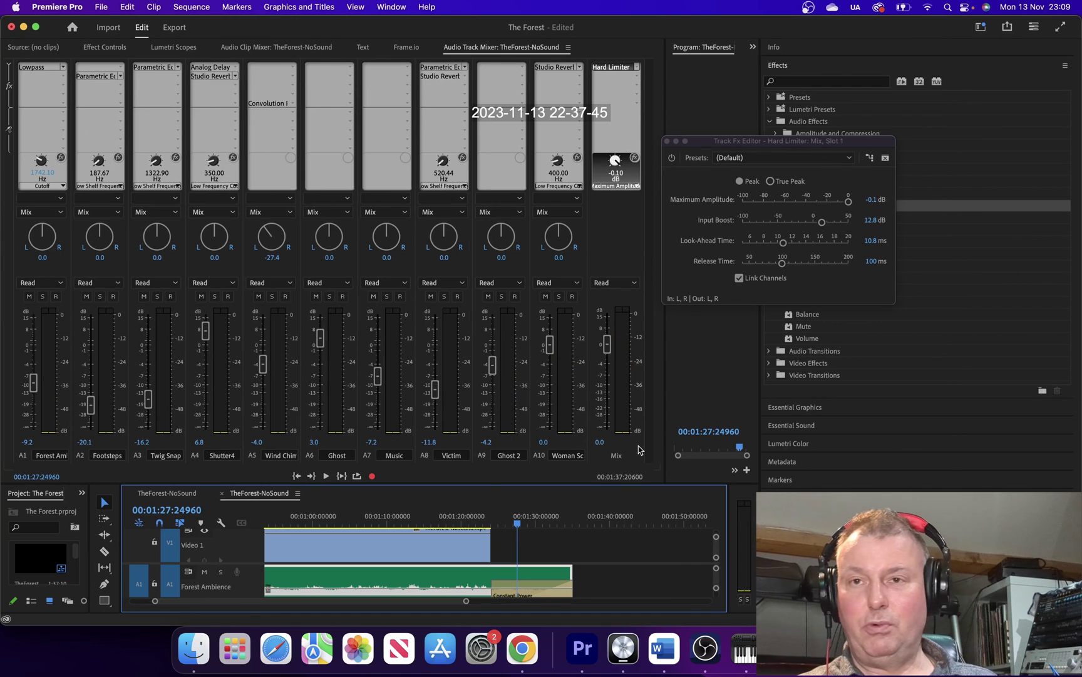